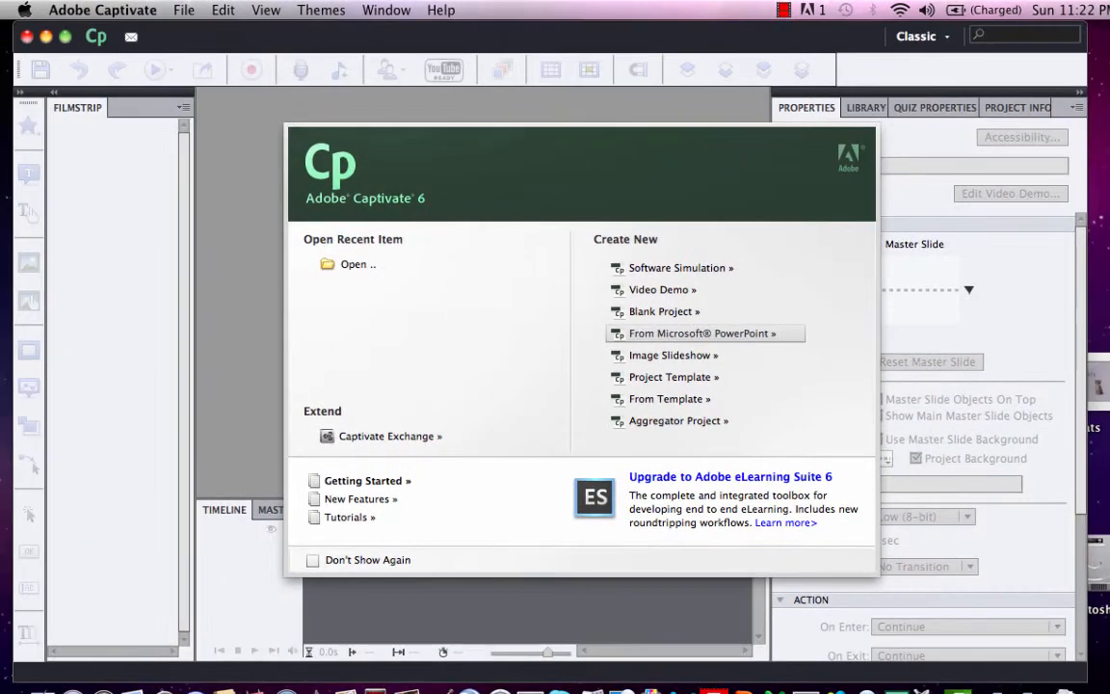
# Step: Create a new project named cats from a Microsoft PowerPoint presentation, keeping all three slides included
pyautogui.click(691, 342)
pyautogui.click(397, 258)
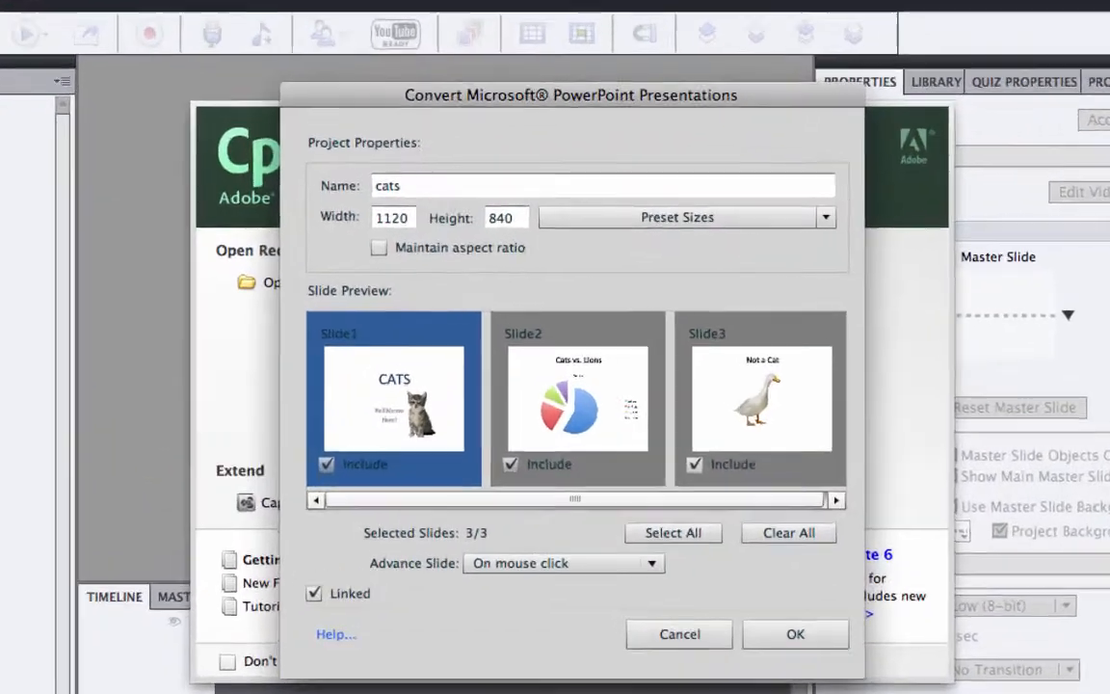
pyautogui.click(677, 407)
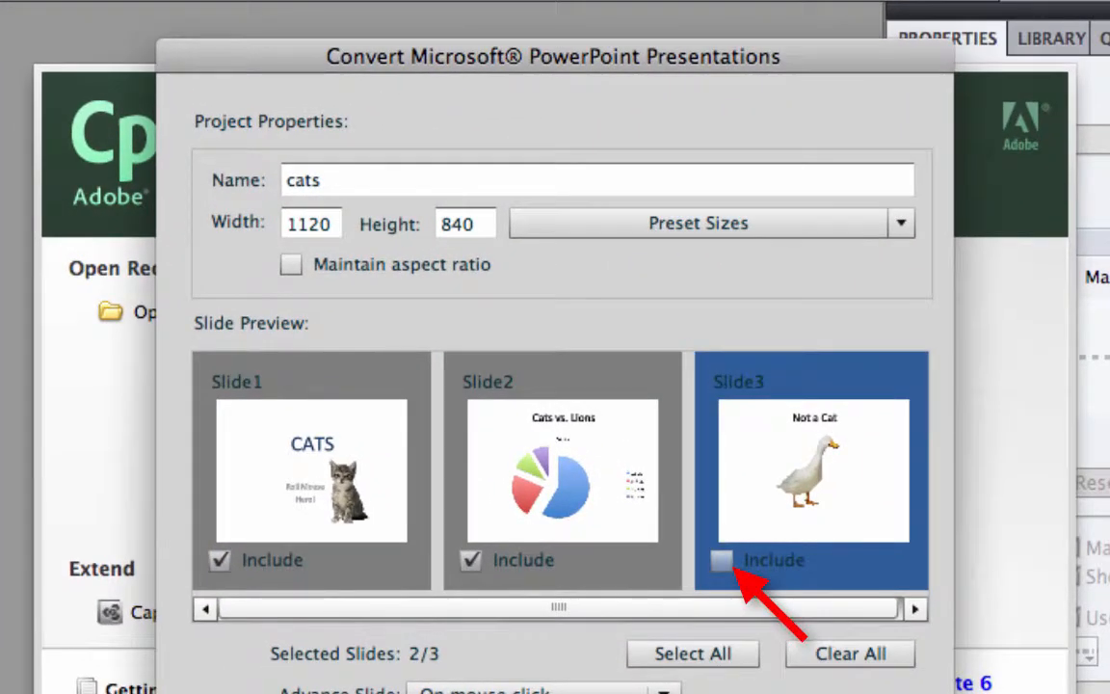
pyautogui.click(722, 560)
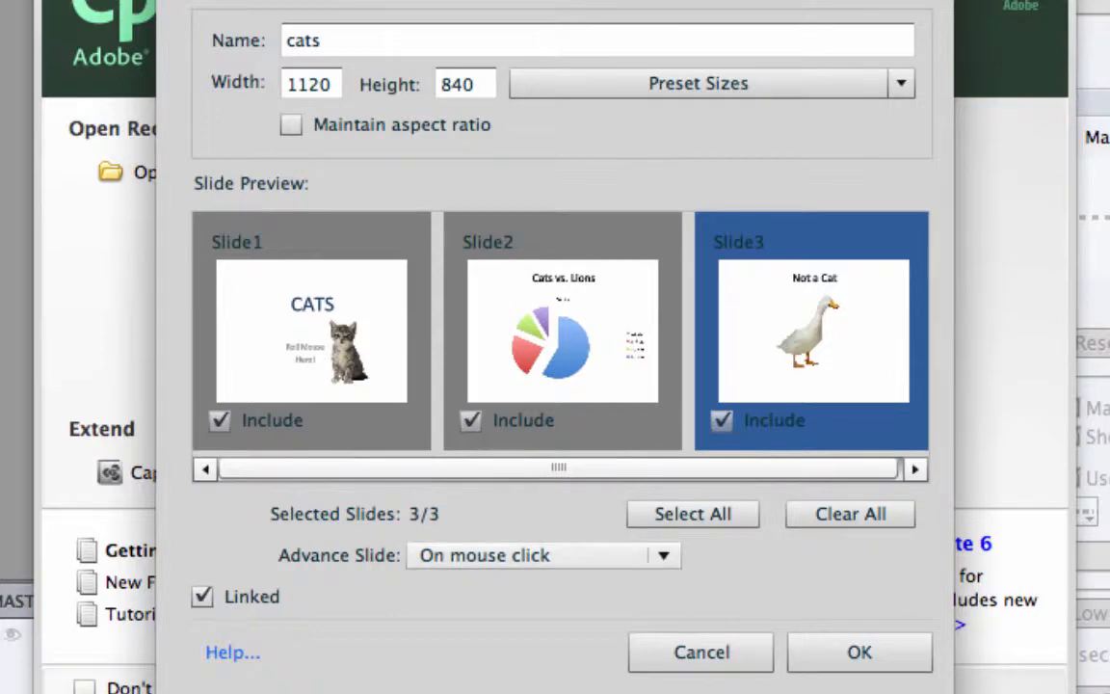
pyautogui.click(663, 555)
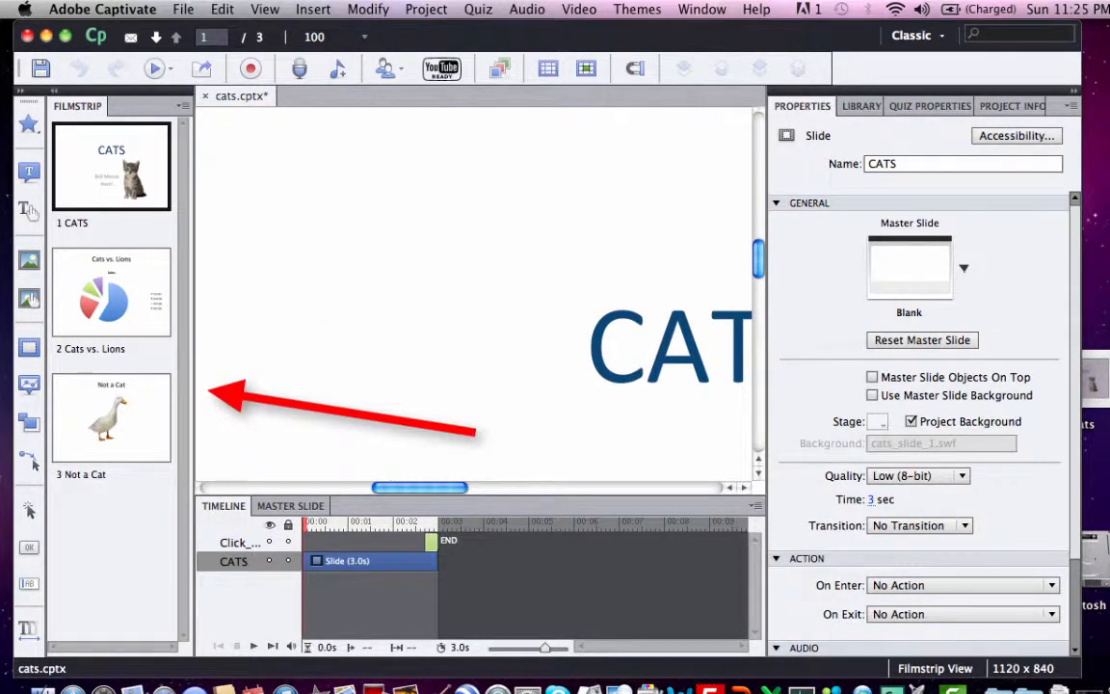
# Step: Insert a rollover image on the CATS slide using cat_evolu...tree1.jpg from the Desktop
pyautogui.click(110, 292)
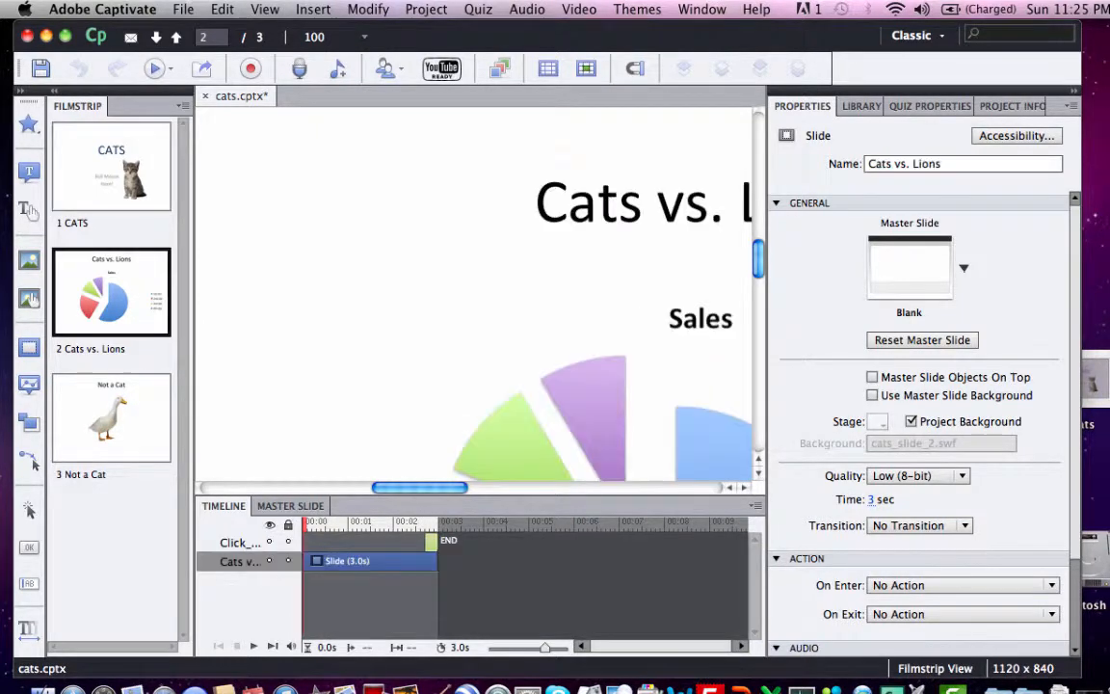
pyautogui.click(111, 417)
pyautogui.click(111, 166)
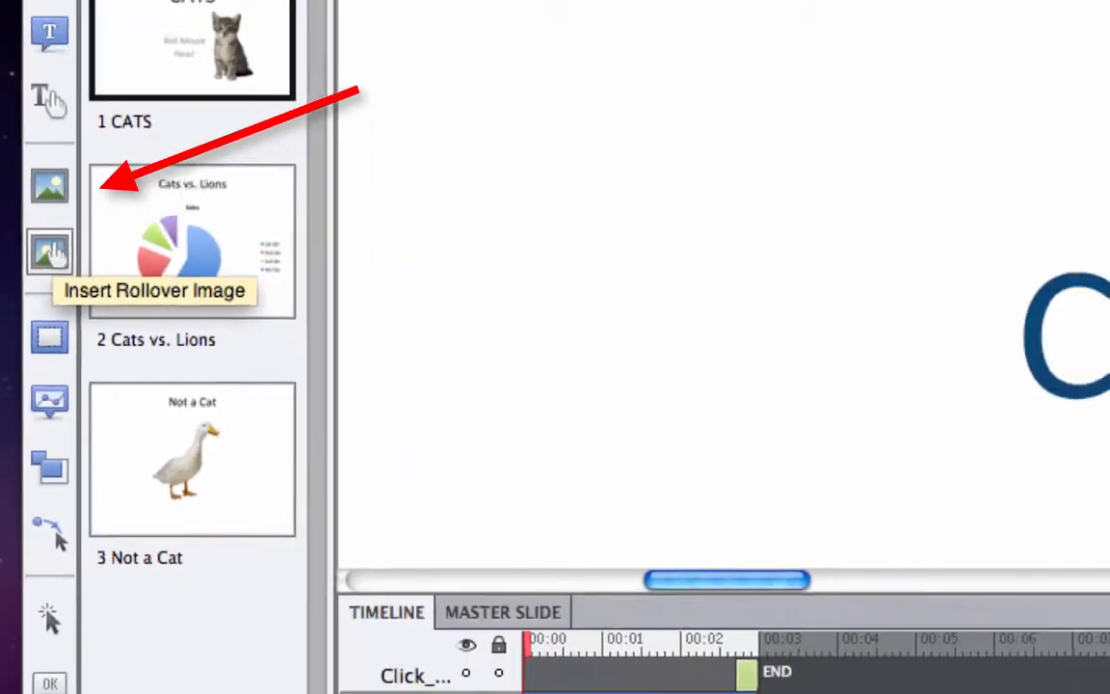
pyautogui.click(50, 252)
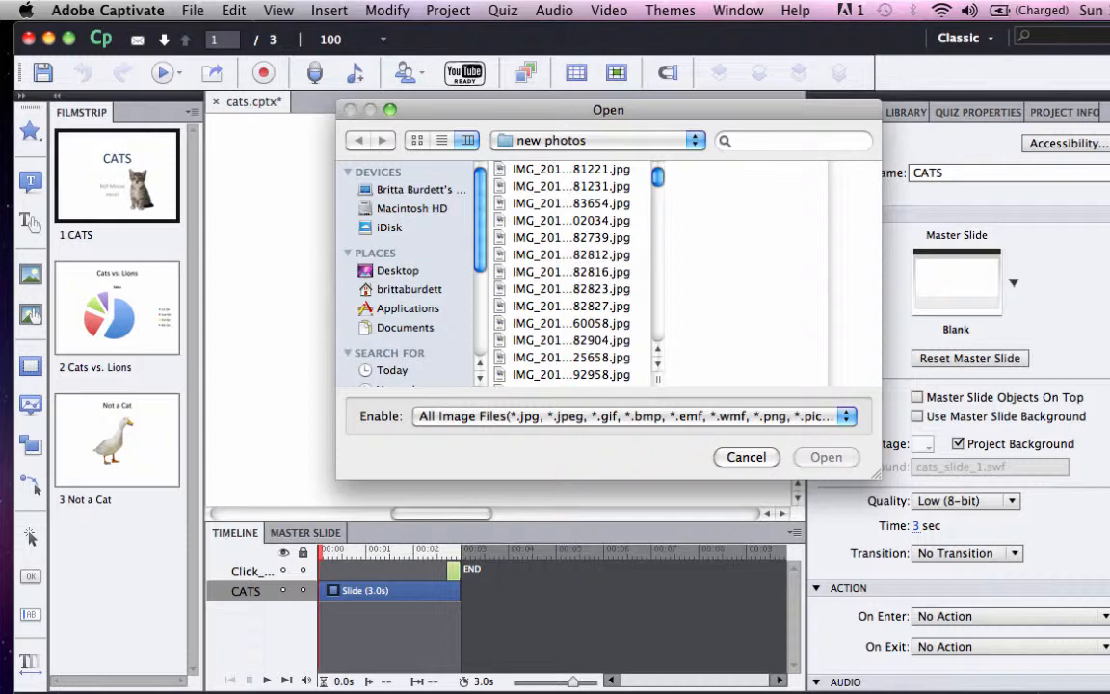
pyautogui.click(398, 271)
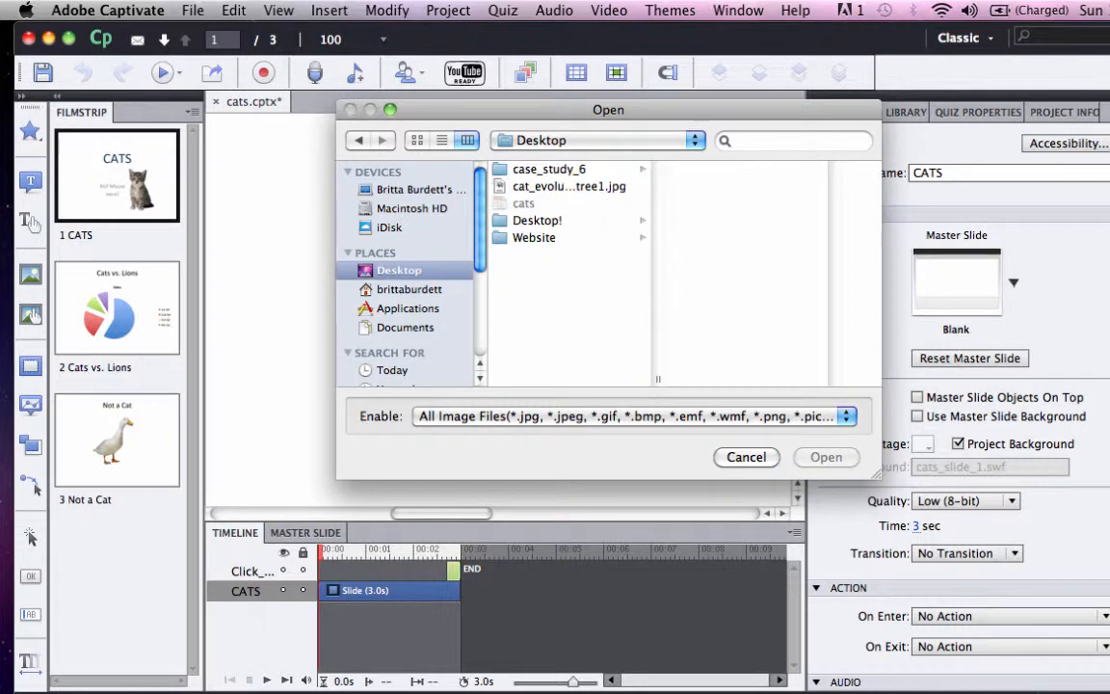
pyautogui.doubleClick(569, 187)
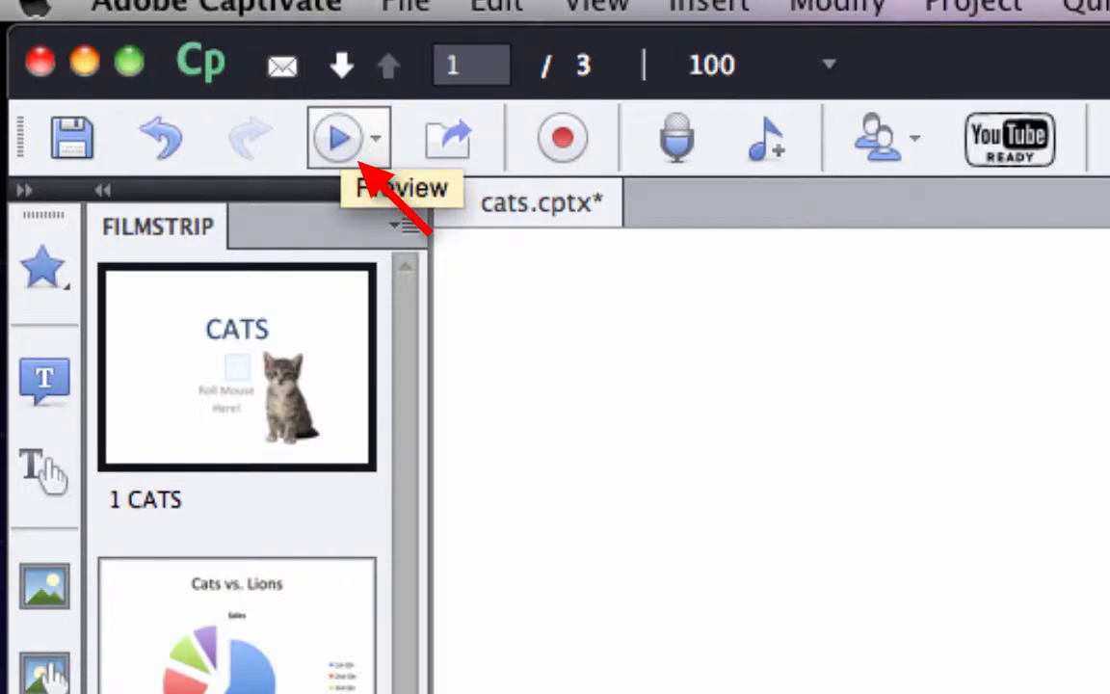
# Step: Preview the whole project, stepping forward to the last slide before exiting the preview
pyautogui.click(342, 138)
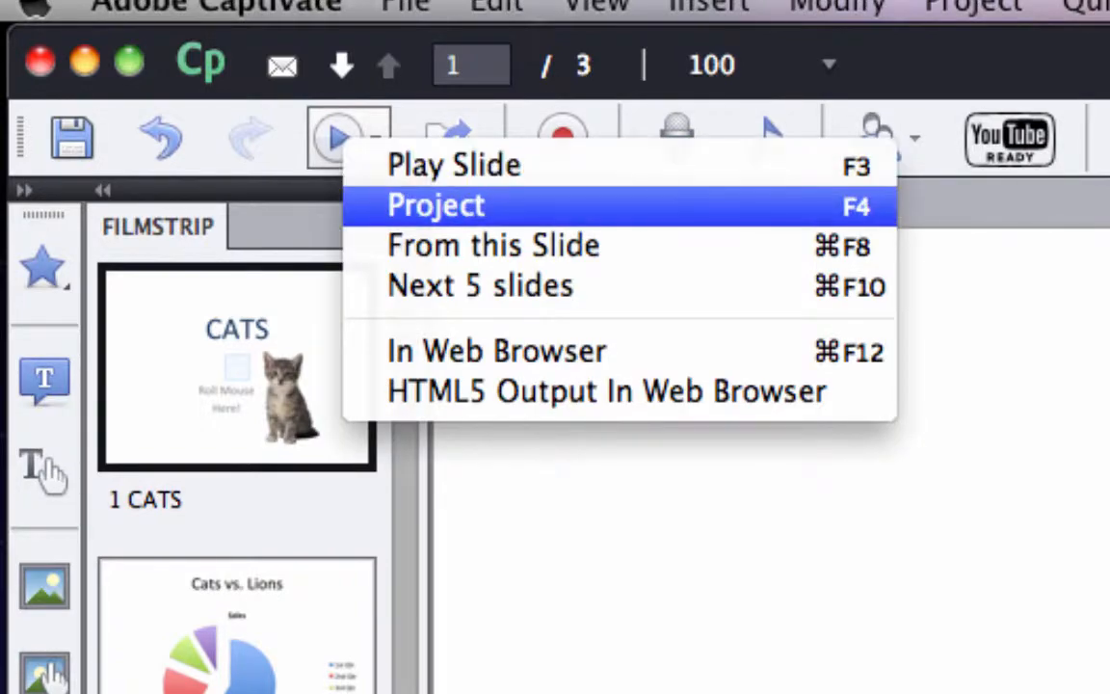
pyautogui.click(435, 205)
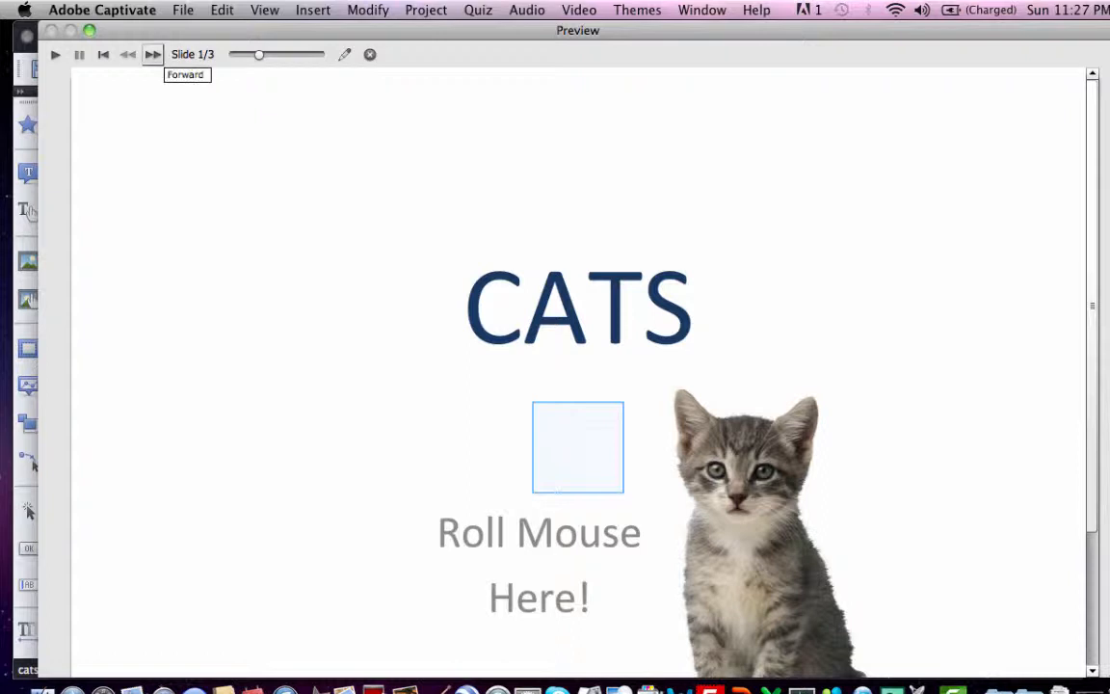
pyautogui.click(152, 54)
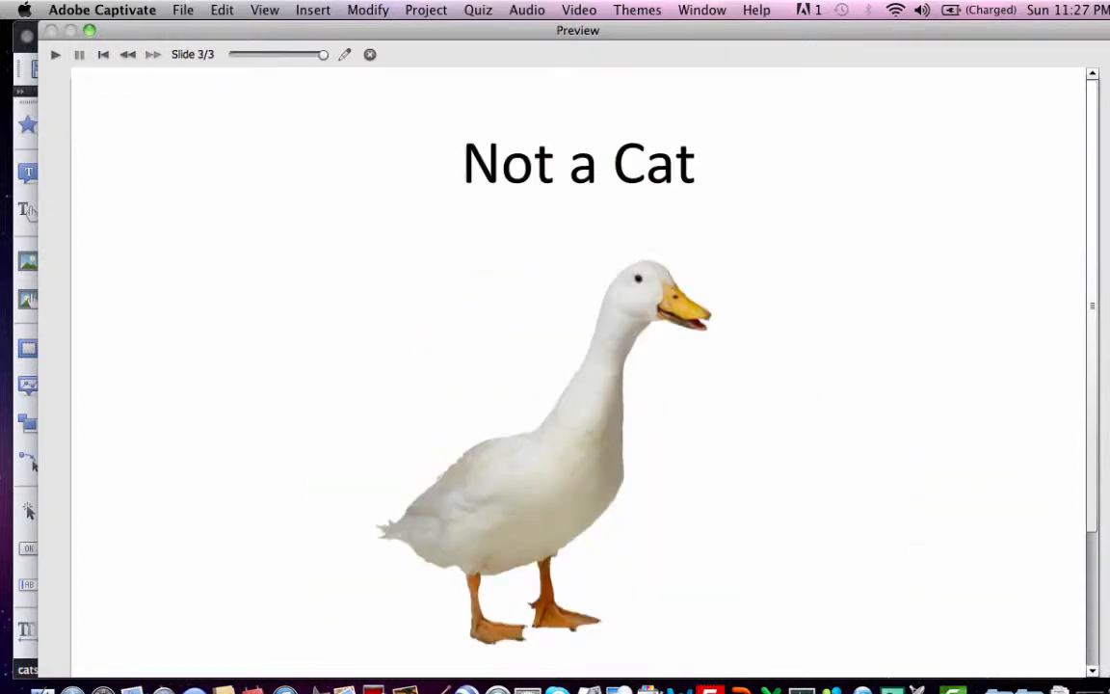
pyautogui.scroll(-4, 578, 366)
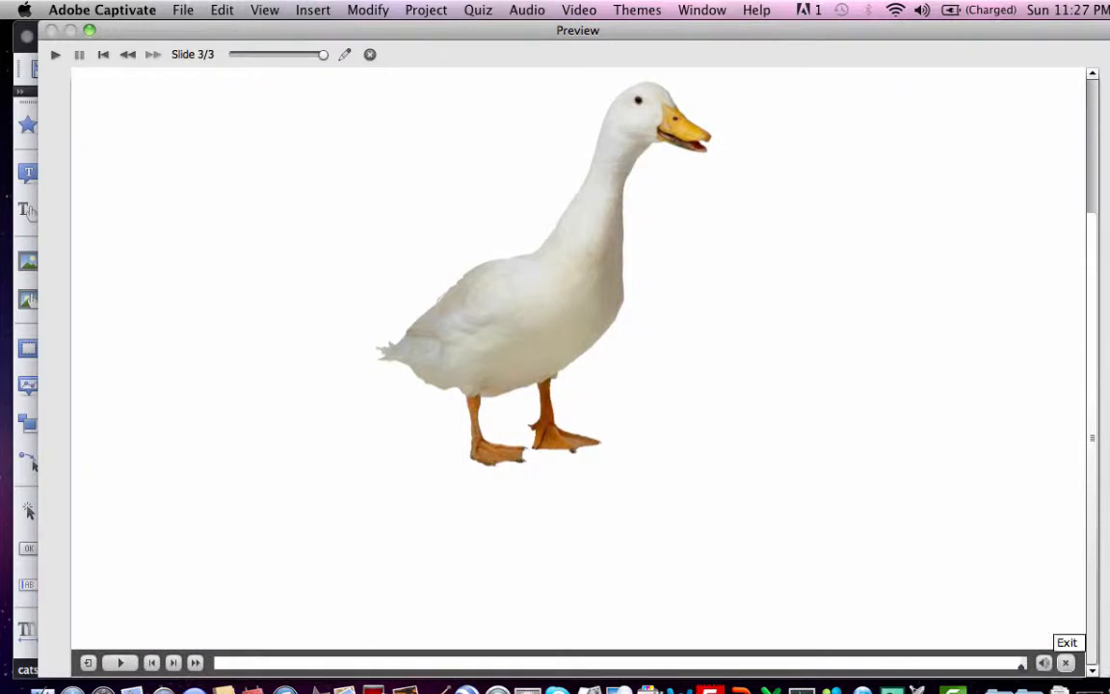
pyautogui.click(1065, 663)
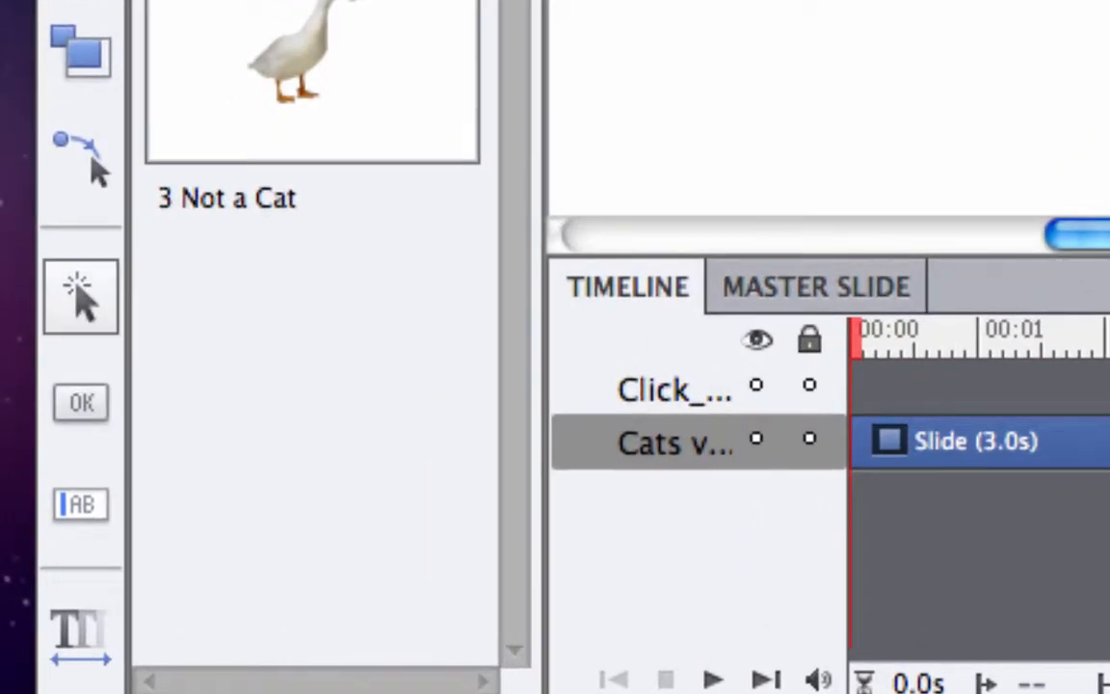
# Step: Add a click box on the Cats vs. Lions slide and position and resize it over the 1st Qtr legend entry
pyautogui.click(81, 296)
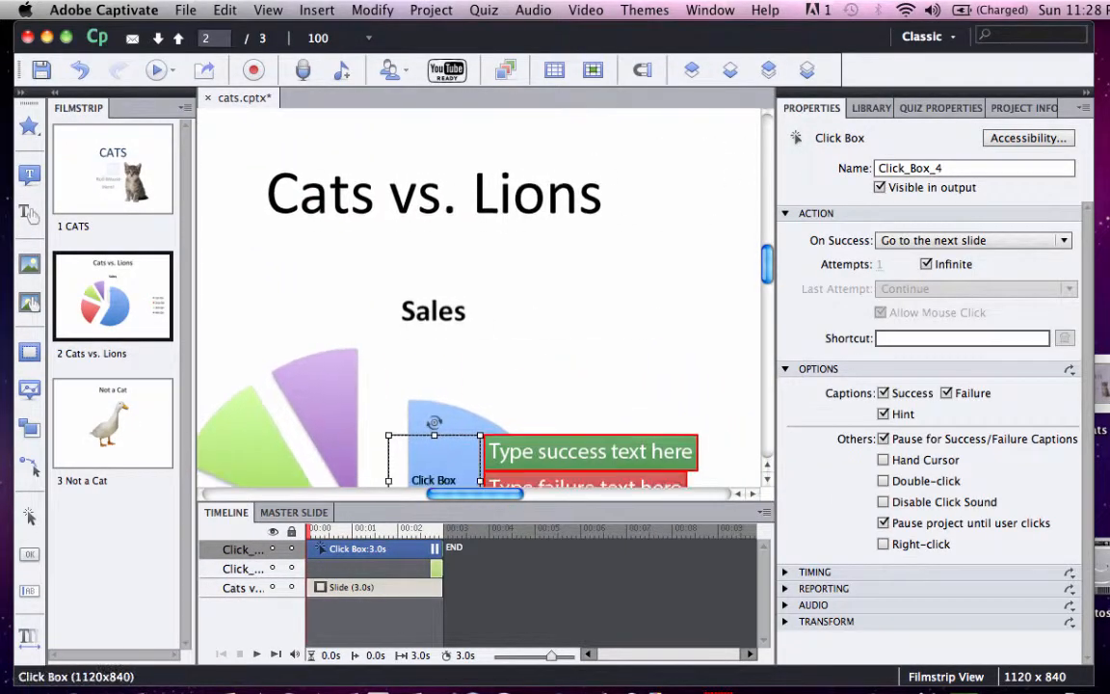
pyautogui.scroll(-5, 583, 307)
pyautogui.hscroll(4, 584, 306)
pyautogui.moveTo(284, 212); pyautogui.dragTo(651, 229)
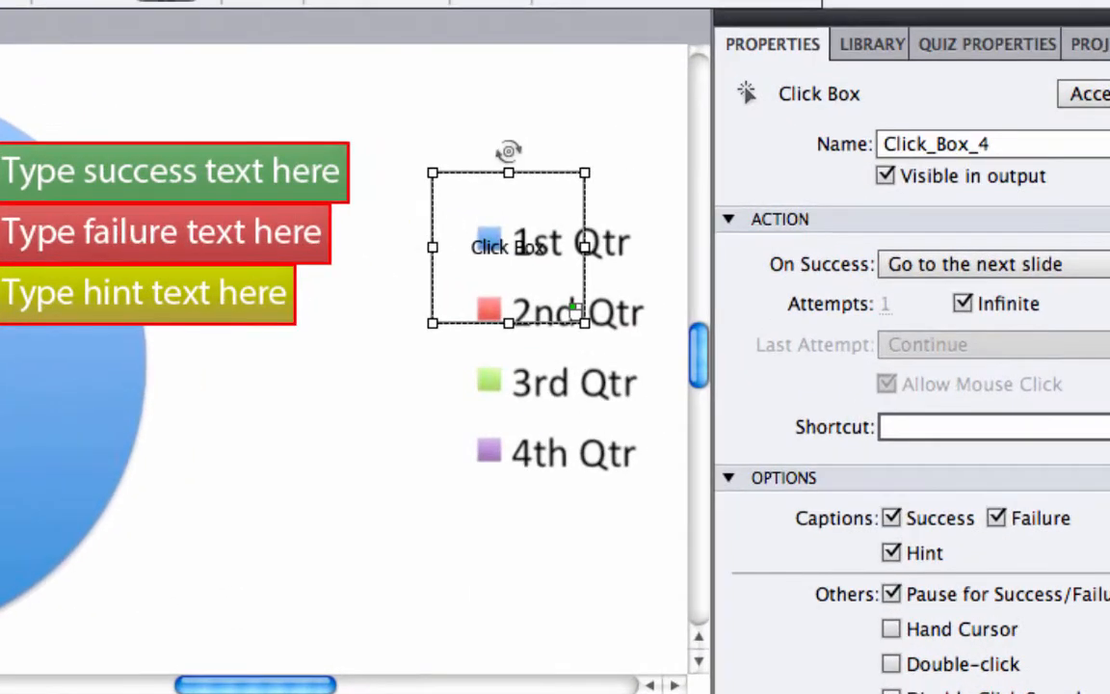
pyautogui.moveTo(607, 276); pyautogui.dragTo(570, 240)
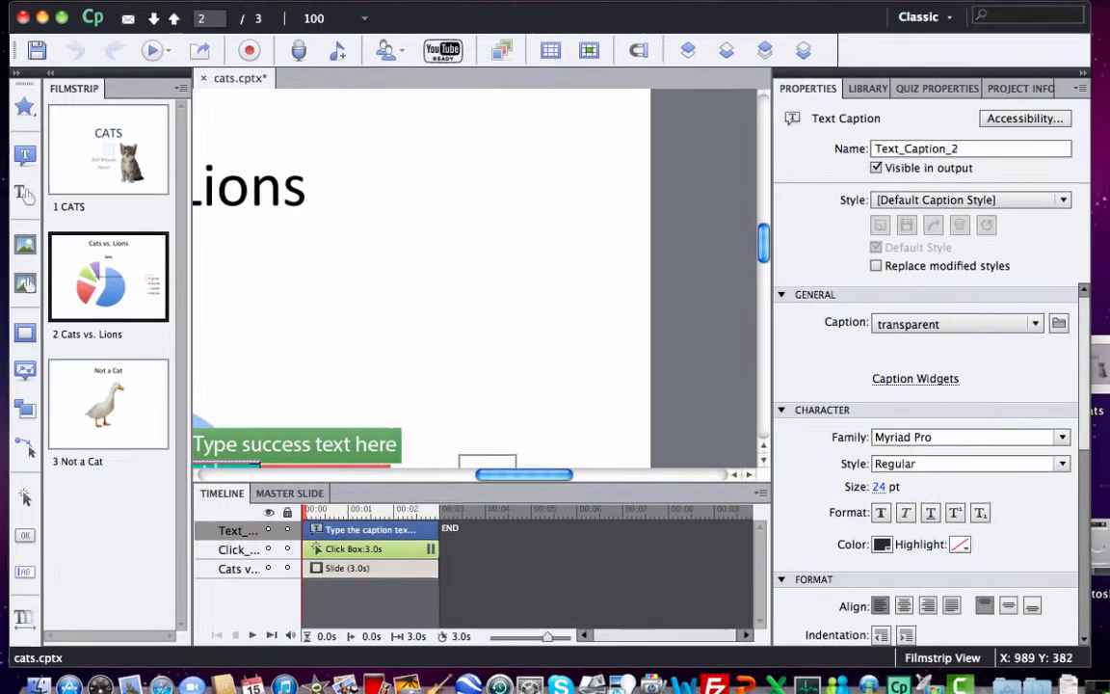
# Step: Add a text caption reading 'What is the largest category?' on the Cats vs. Lions slide and enlarge its box
pyautogui.click(8, 158)
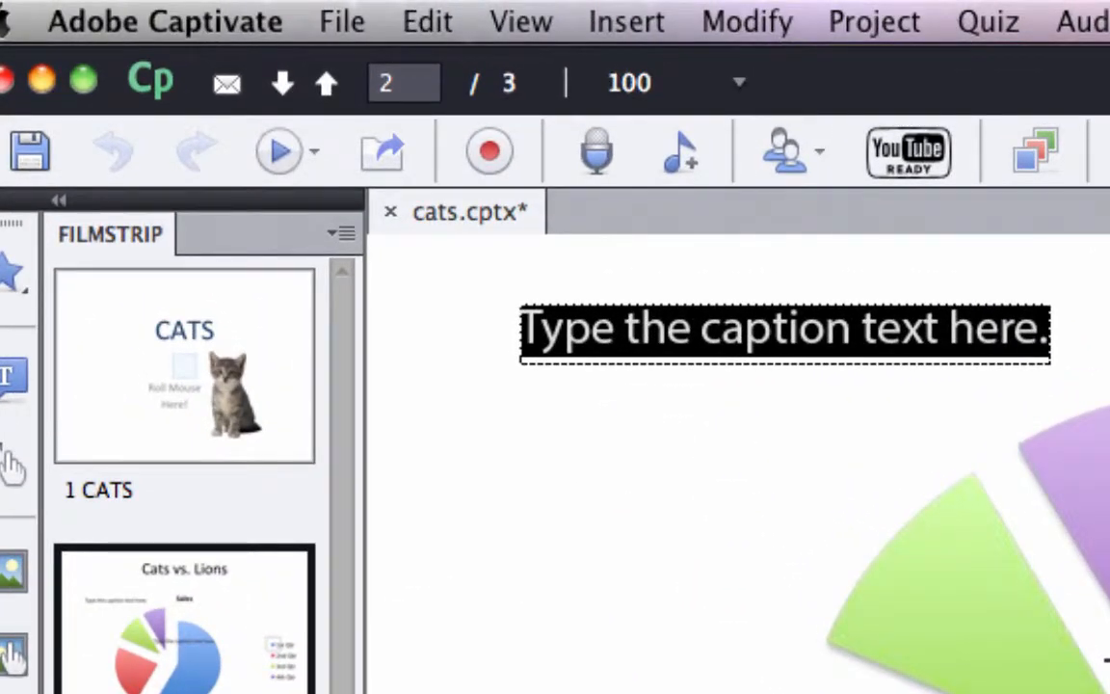
pyautogui.write('What is the lar')
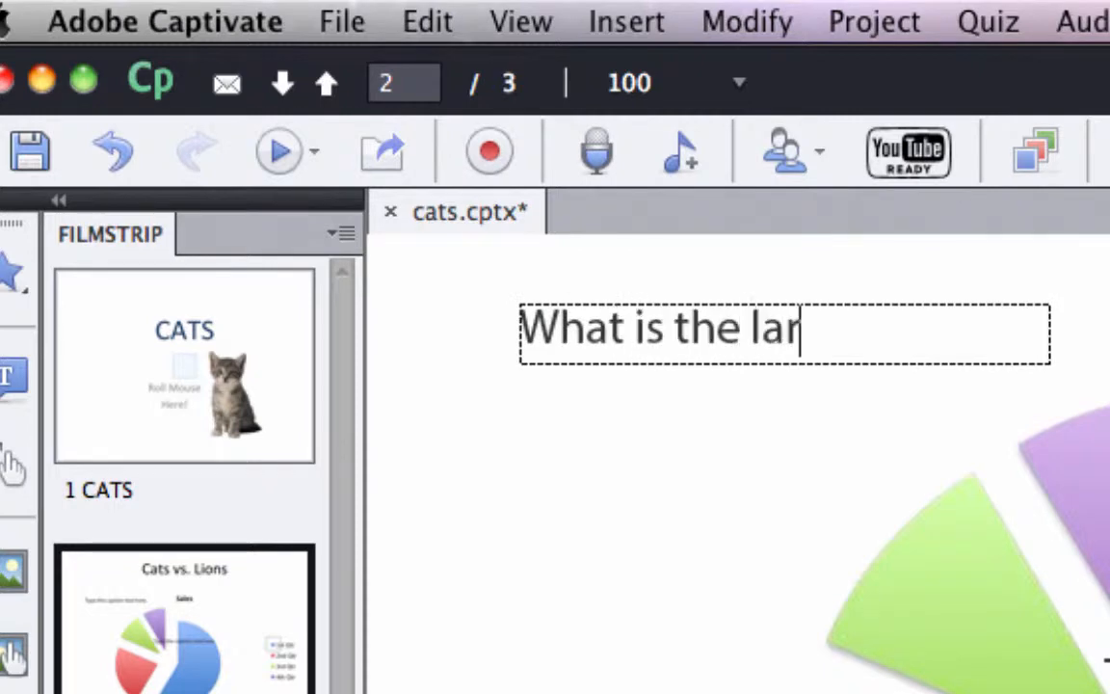
pyautogui.write('gest catego')
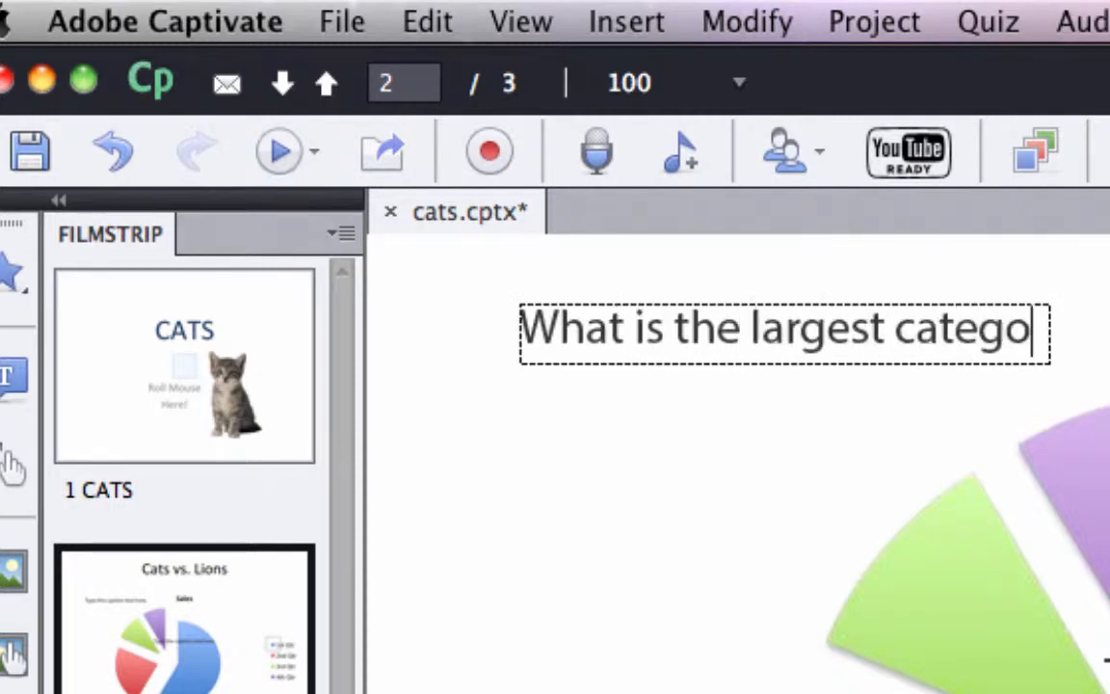
pyautogui.press('BackSpace')
pyautogui.press('BackSpace')
pyautogui.press('BackSpace')
pyautogui.press('BackSpace')
pyautogui.press('BackSpace')
pyautogui.press('BackSpace')
pyautogui.write('ry?')
pyautogui.press('Escape')
pyautogui.moveTo(1050, 364); pyautogui.dragTo(1033, 464)
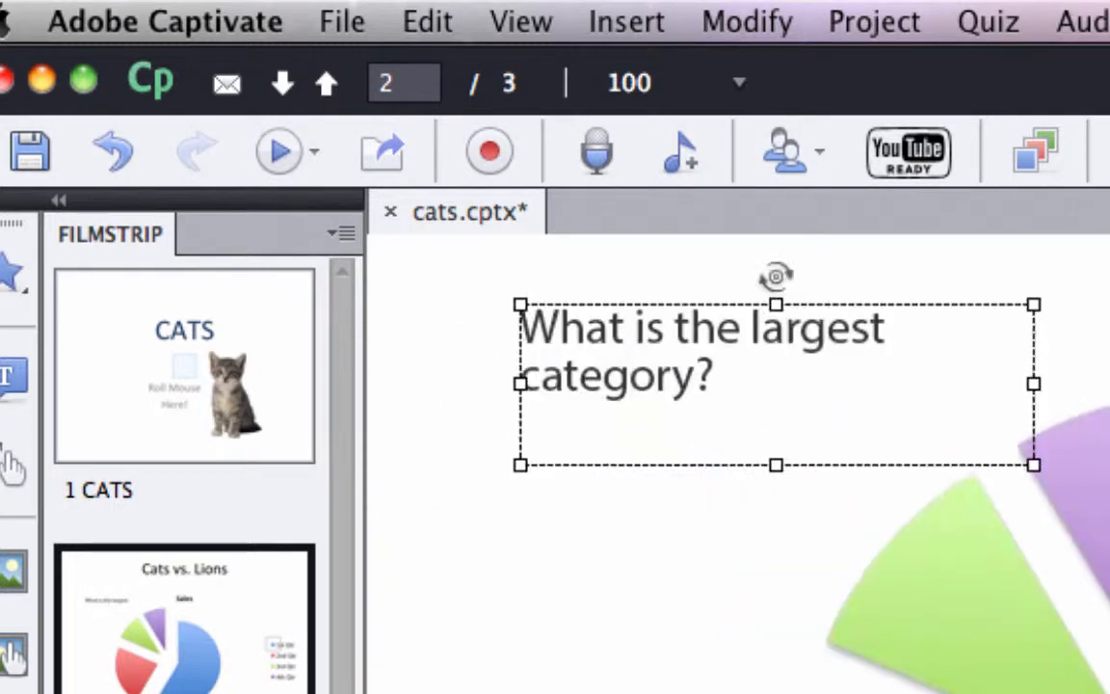
# Step: Set the click box's success caption to 'Good job!' and its failure caption to 'Nope, Sorry!'
pyautogui.hscroll(10, 738, 462)
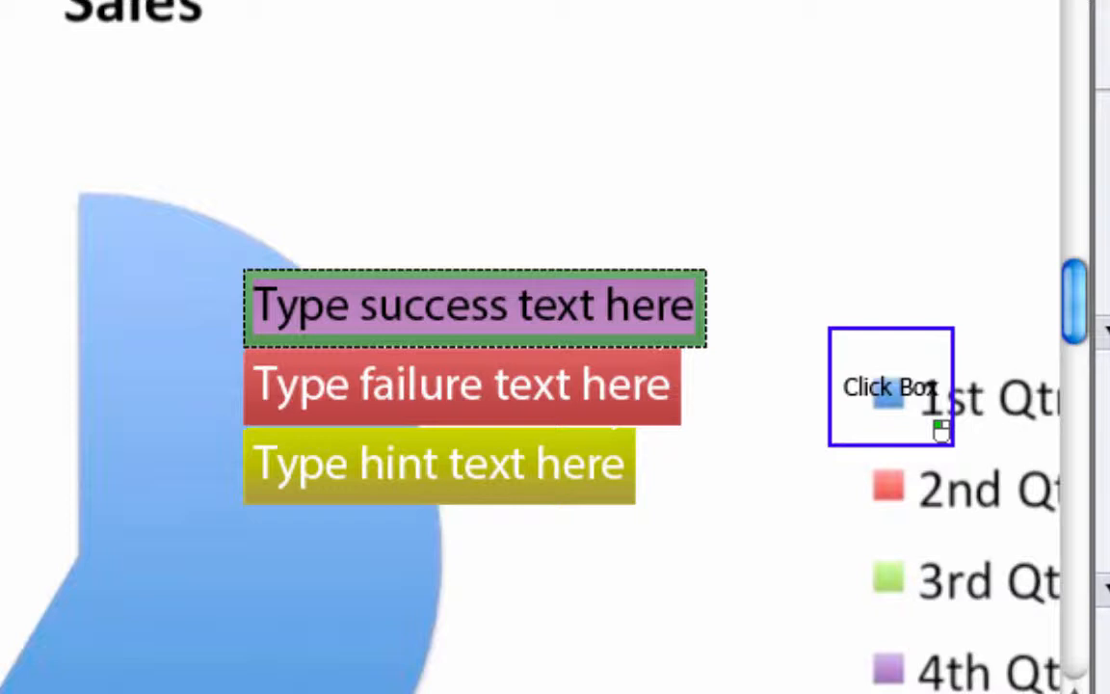
pyautogui.write('Good jo')
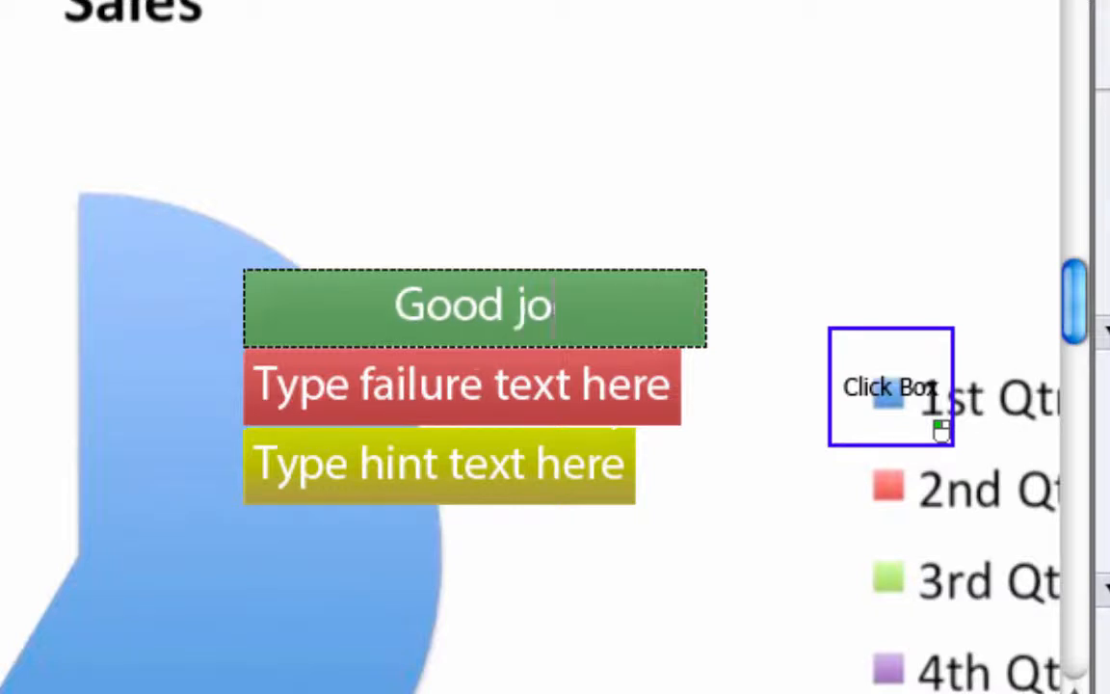
pyautogui.write('b!')
pyautogui.press('Tab')
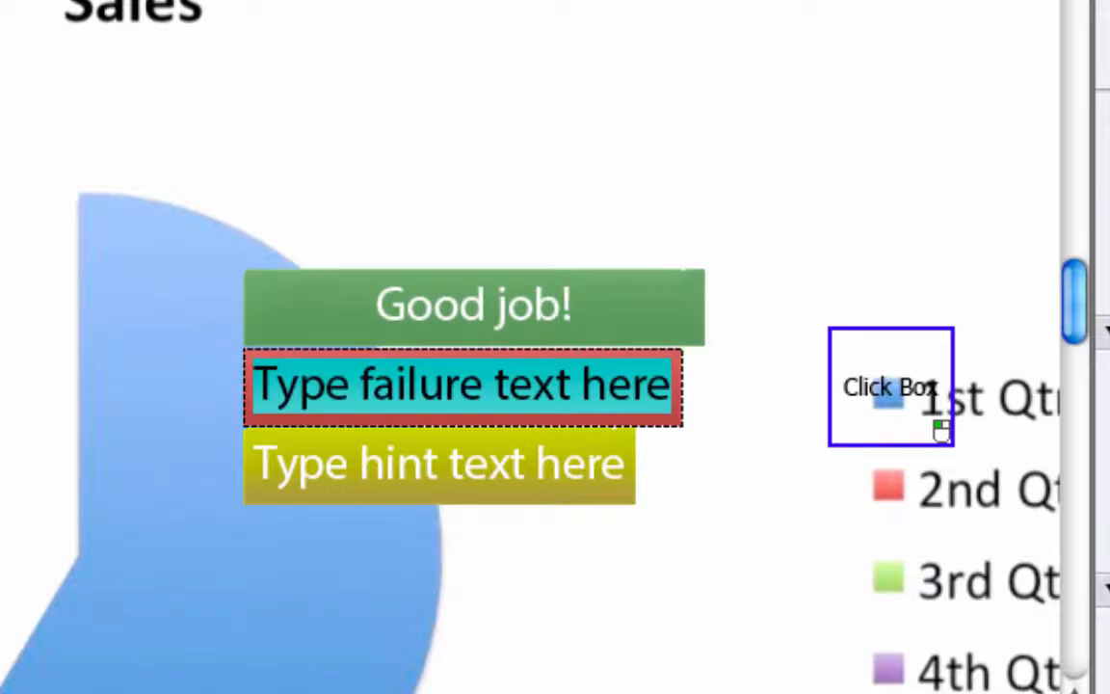
pyautogui.write('Nope, Sorry!')
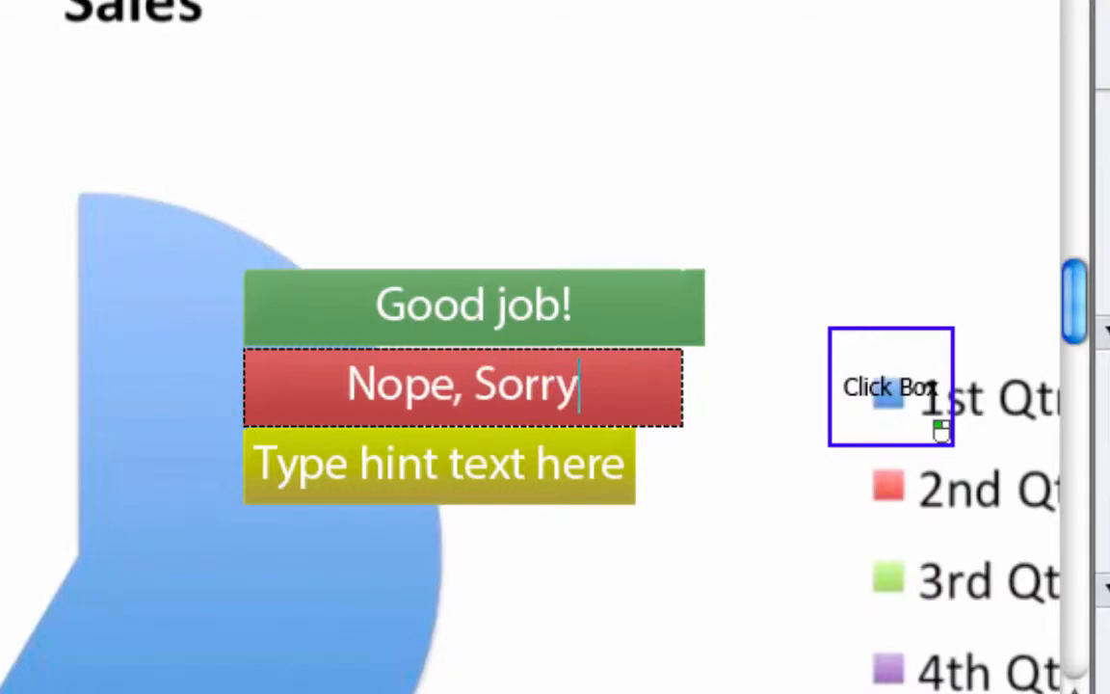
# Step: Enter the click box's hint caption text starting 'This is a pretty ea'
pyautogui.press('Tab')
pyautogui.write('This is a prett')
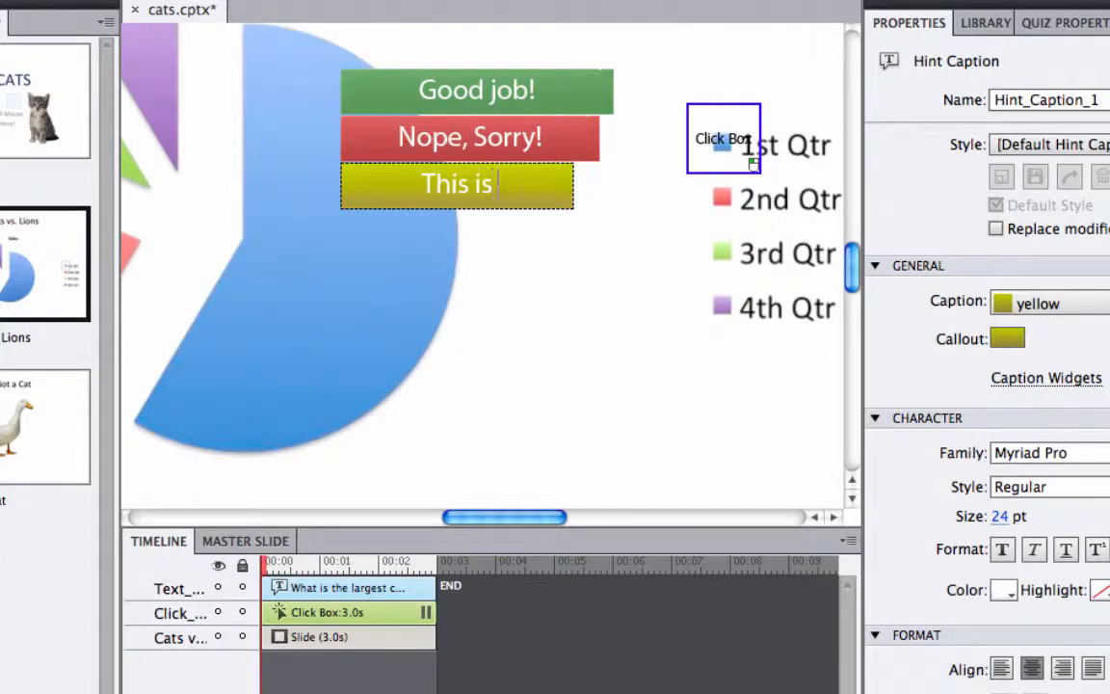
pyautogui.write('y ea')
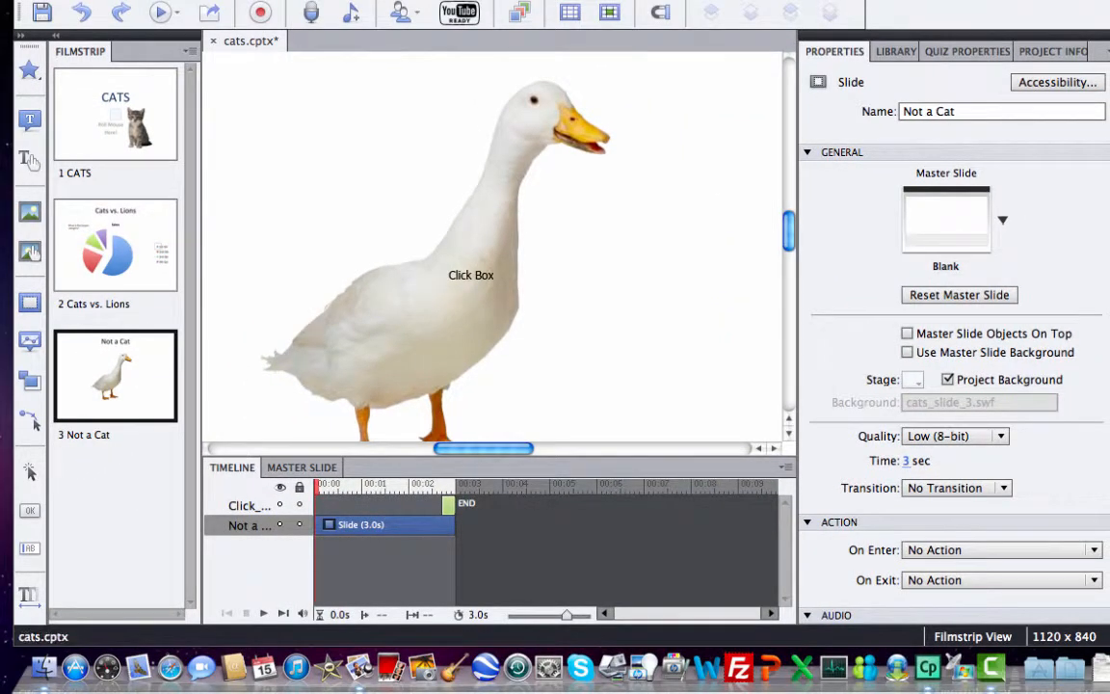
pyautogui.click(320, 1)
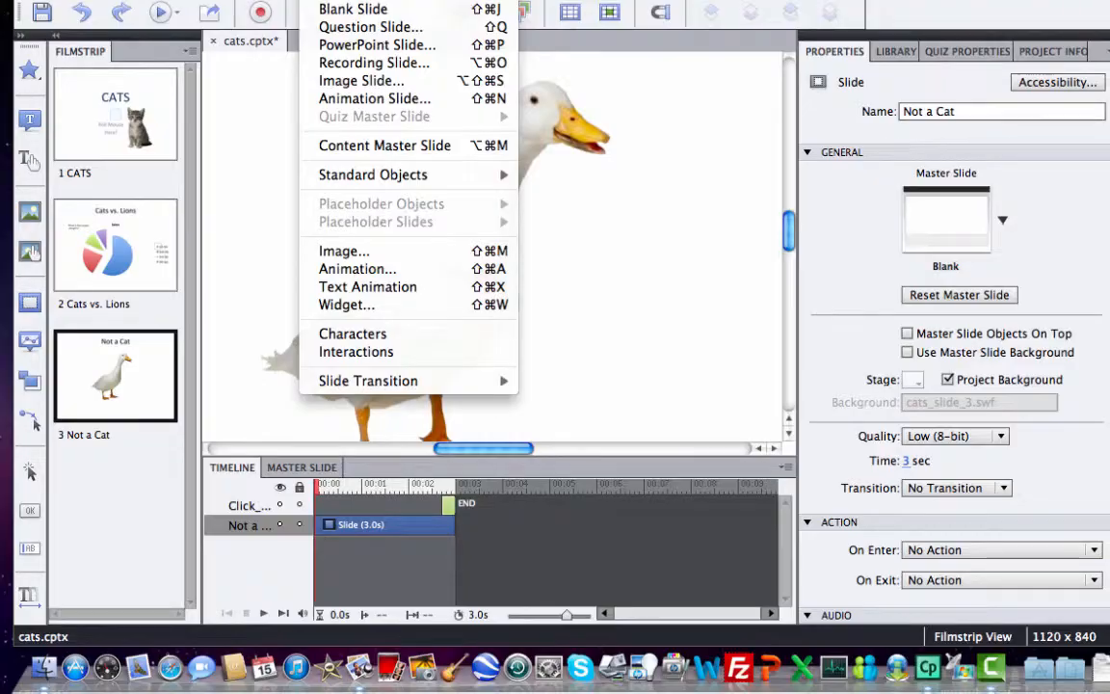
pyautogui.moveTo(99, 94)
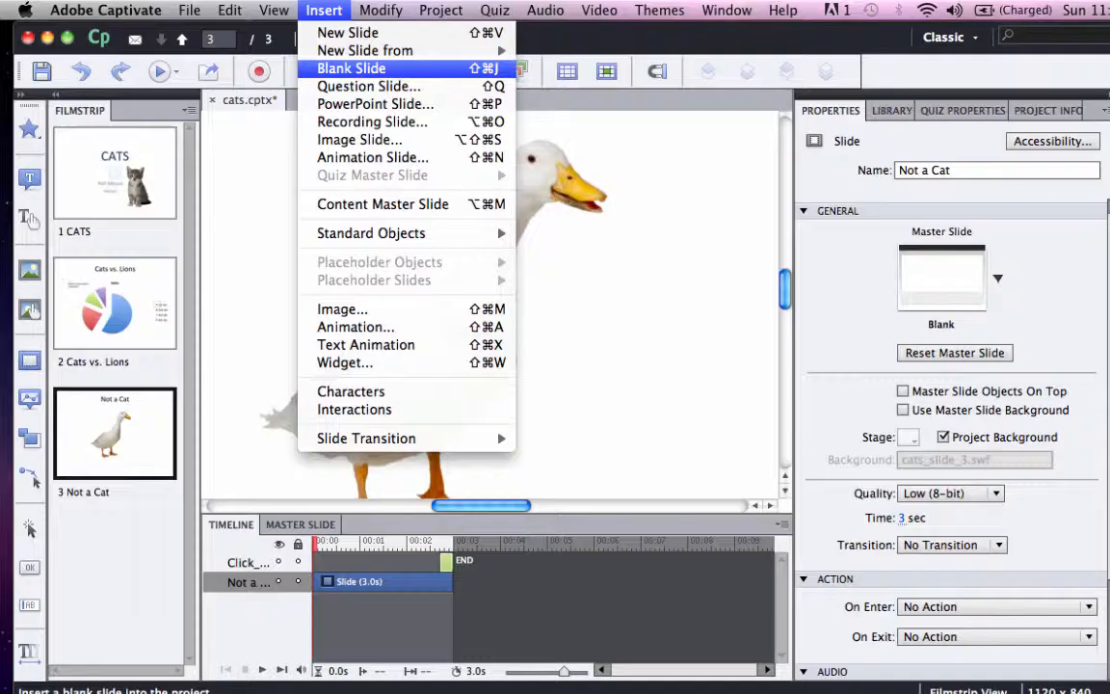
pyautogui.press('Escape')
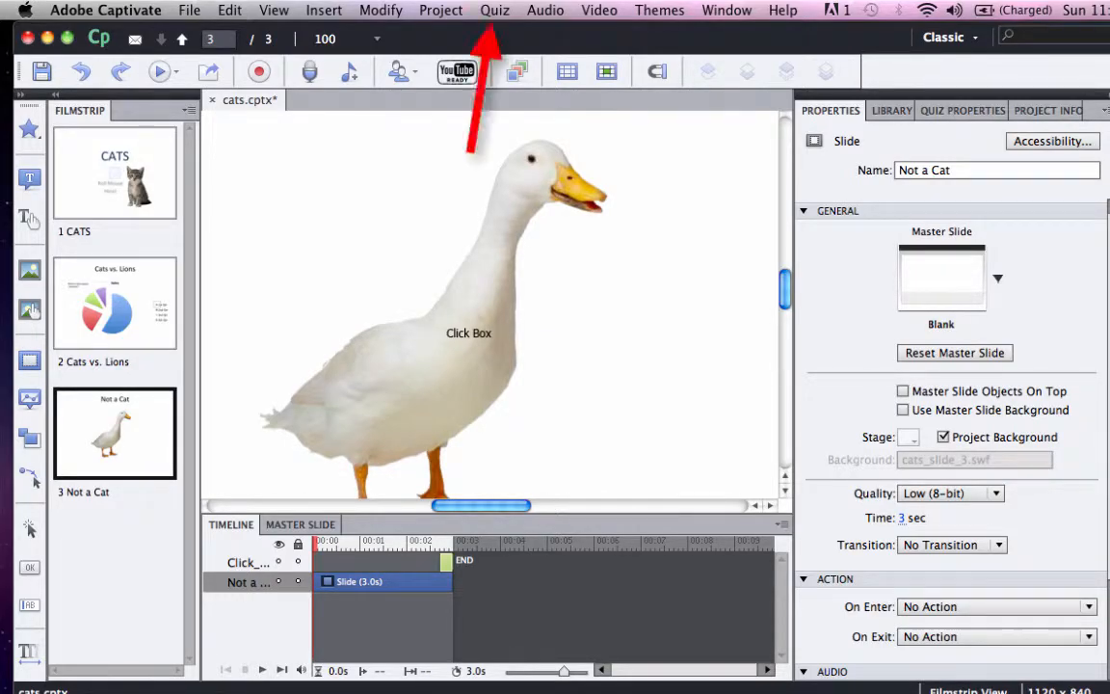
# Step: Insert a True/False question slide after the Not a Cat slide
pyautogui.click(494, 10)
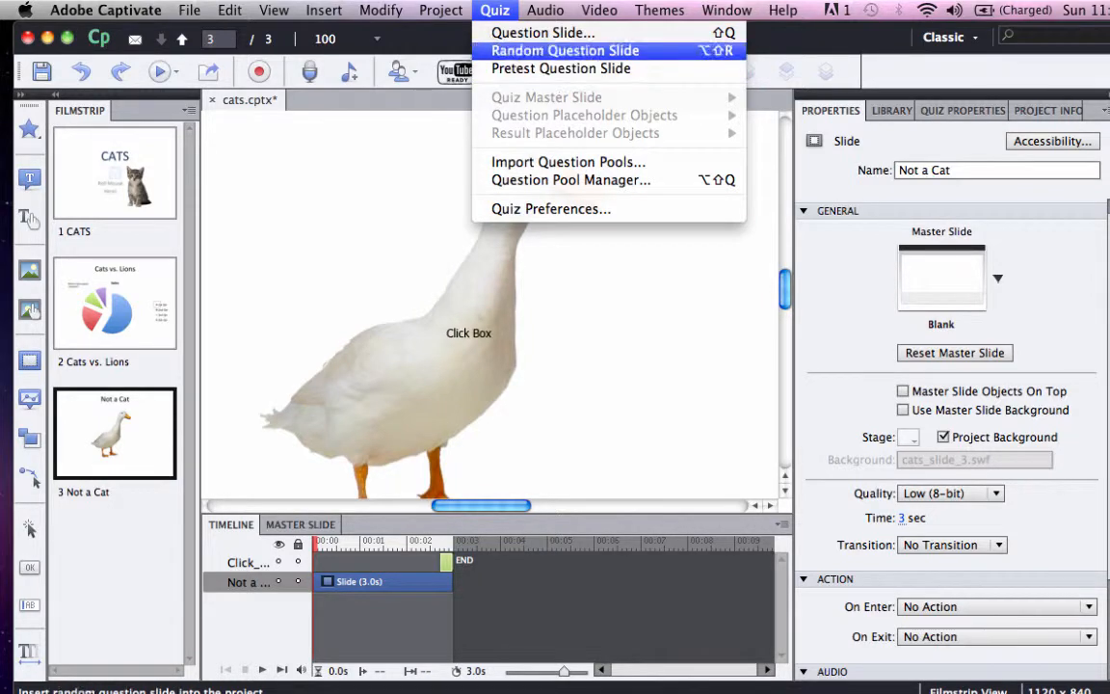
pyautogui.click(542, 33)
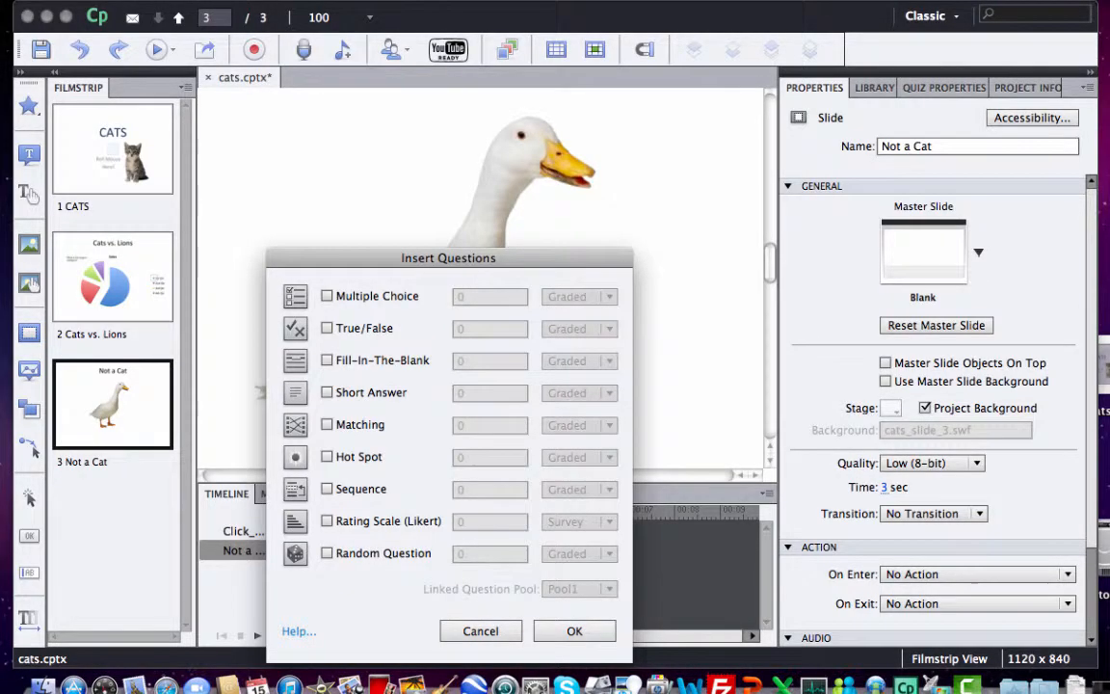
pyautogui.click(327, 329)
pyautogui.click(574, 631)
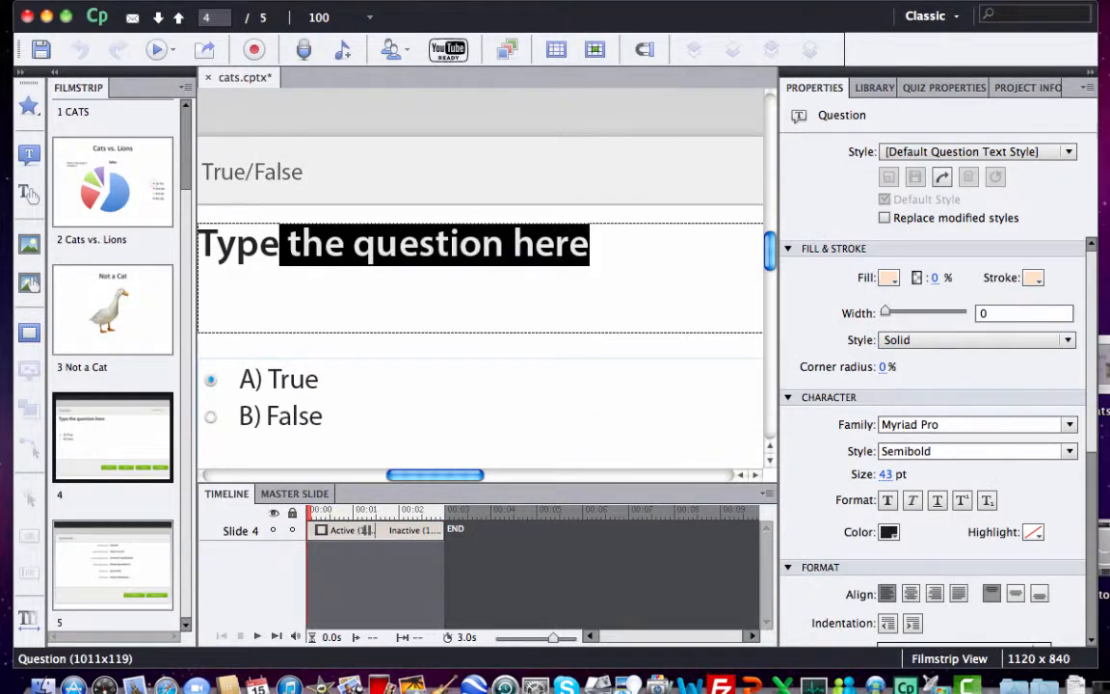
# Step: Enter the question 'A horse is a type of cat.' and mark B) False as the correct answer
pyautogui.press('super+a')
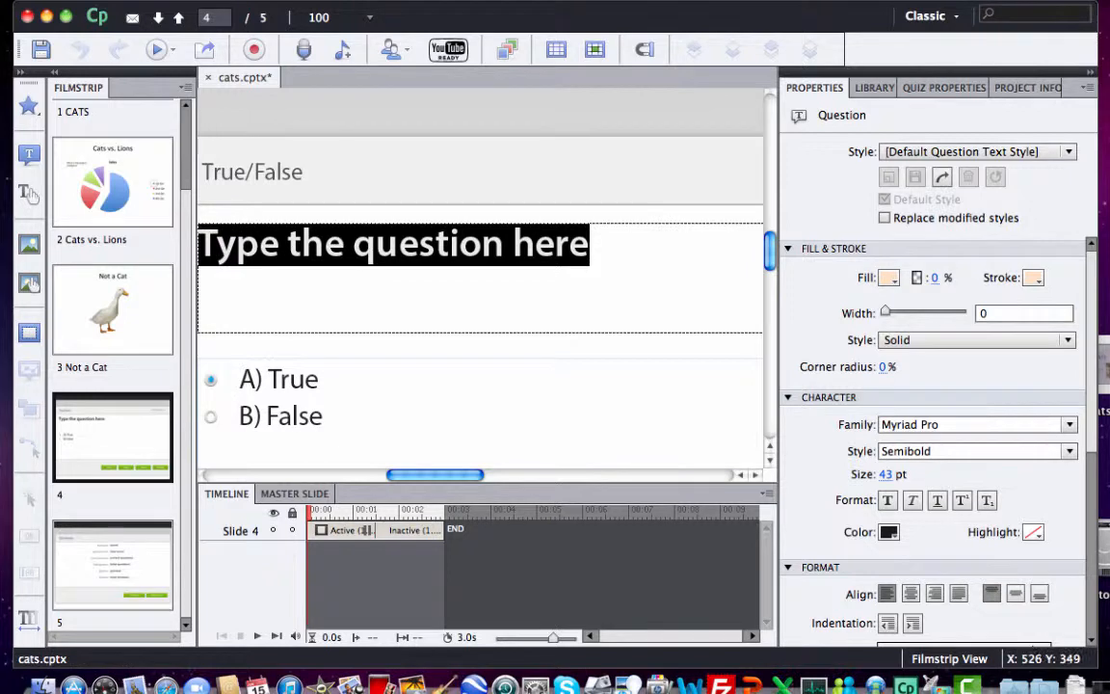
pyautogui.write('A horse')
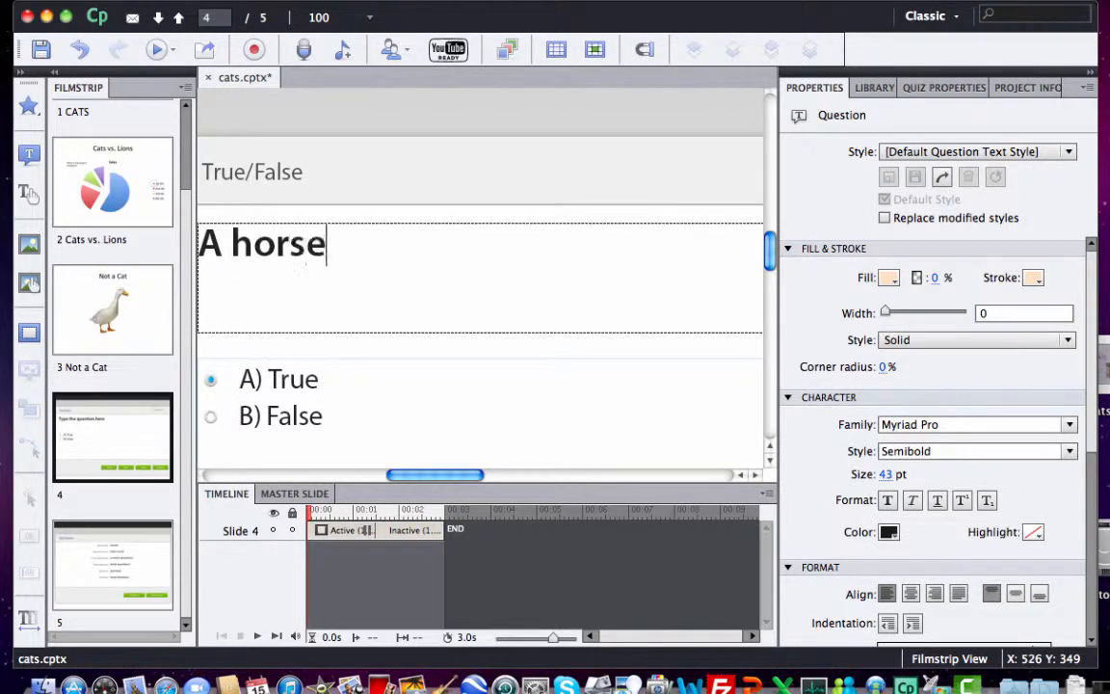
pyautogui.write(' is a type of cat.')
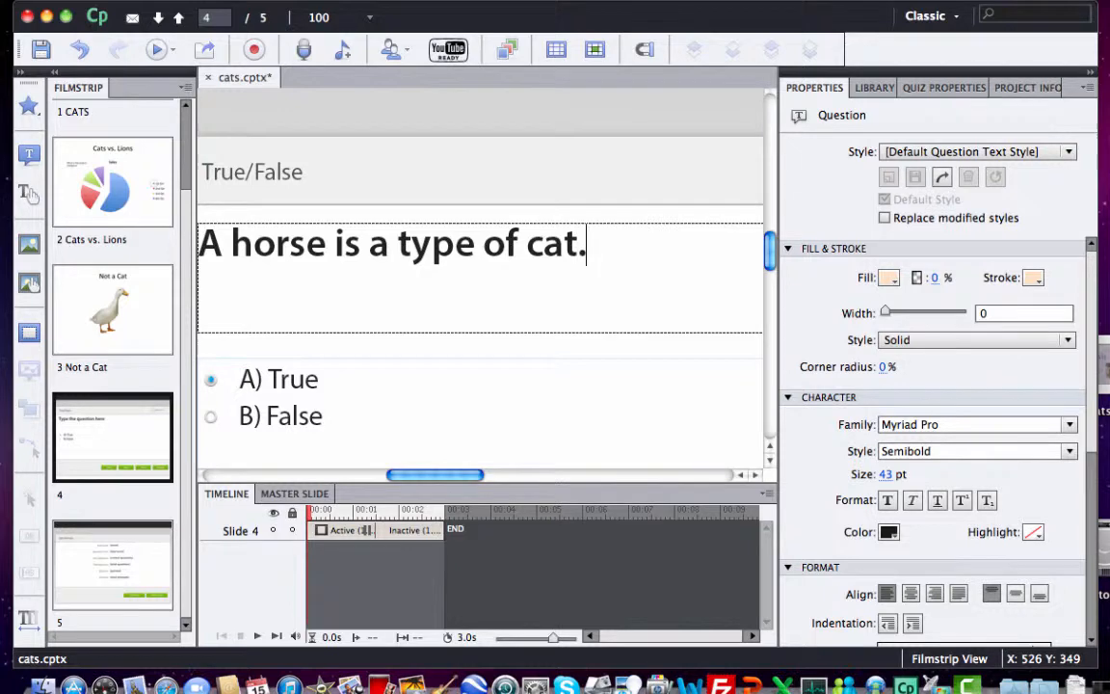
pyautogui.click(211, 417)
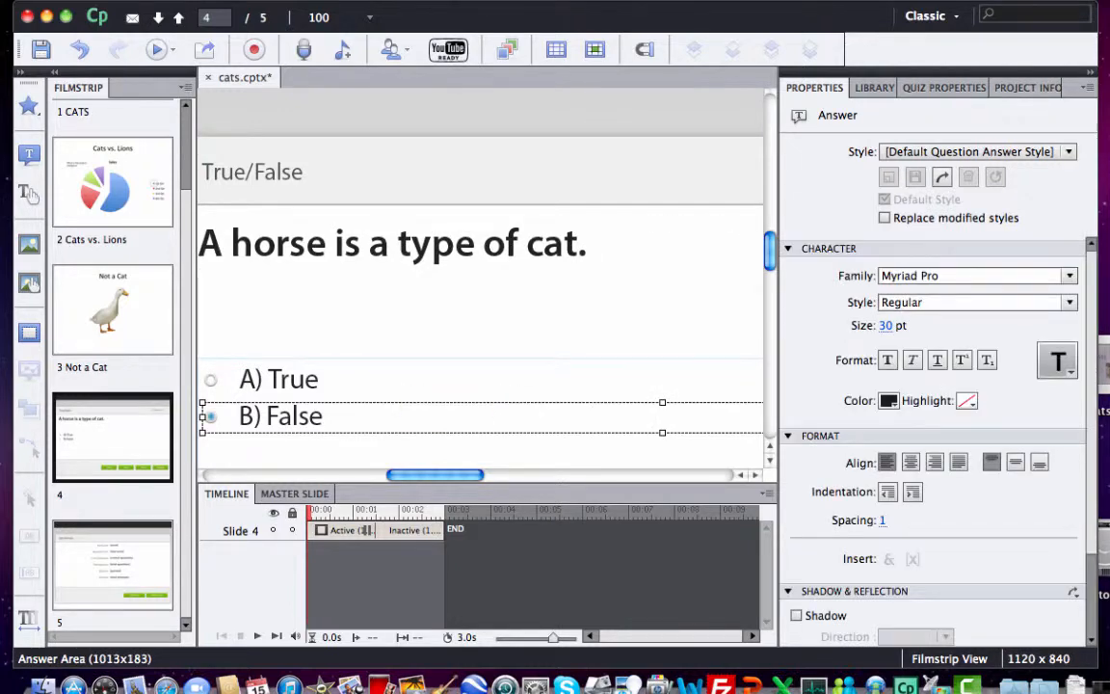
# Step: Inspect the True/False slide's review area and its Clear, Back, Next and Submit buttons
pyautogui.scroll(-5, 402, 374)
pyautogui.scroll(-3, 482, 289)
pyautogui.hscroll(6, 482, 289)
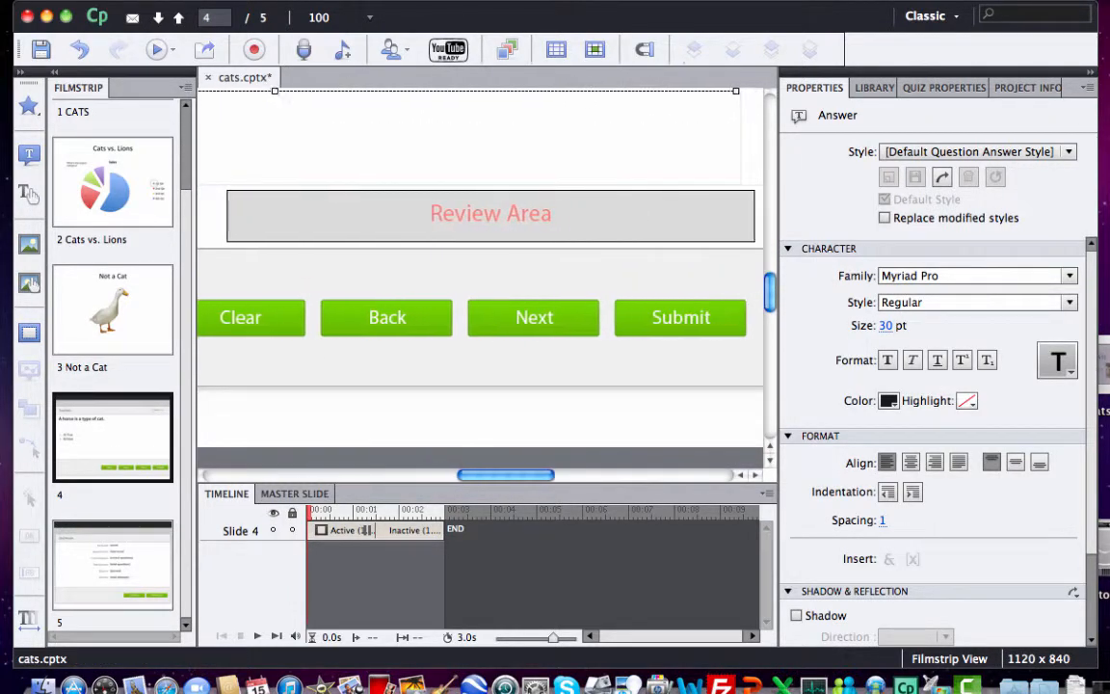
pyautogui.scroll(5, 481, 413)
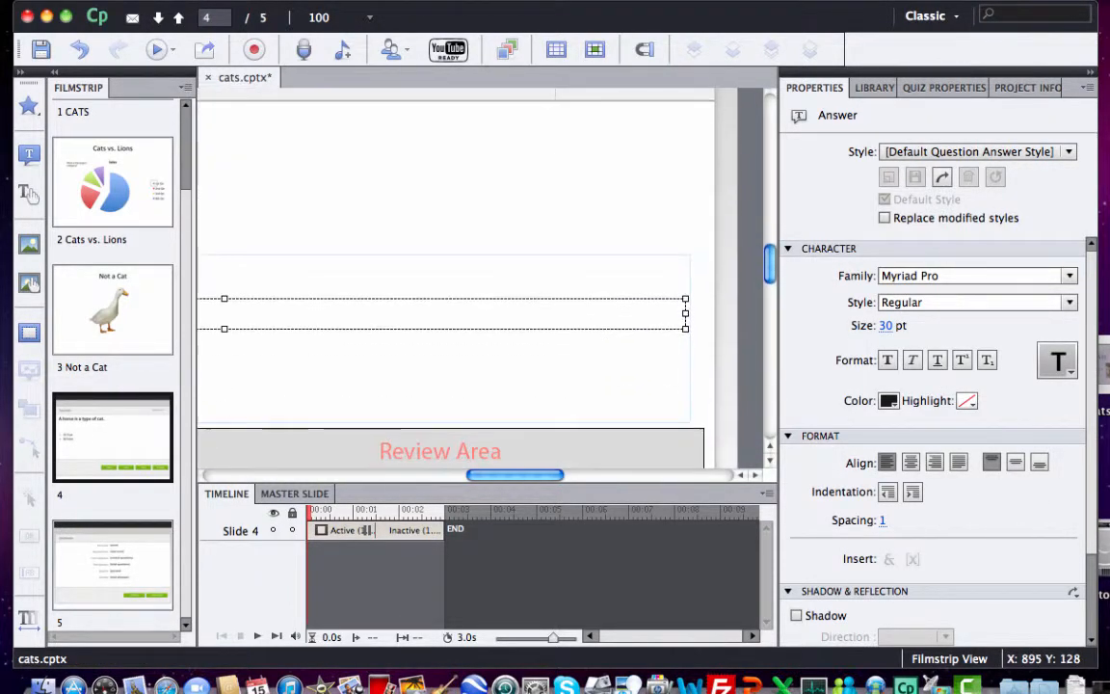
pyautogui.scroll(-4, 480, 405)
pyautogui.hscroll(-2, 482, 289)
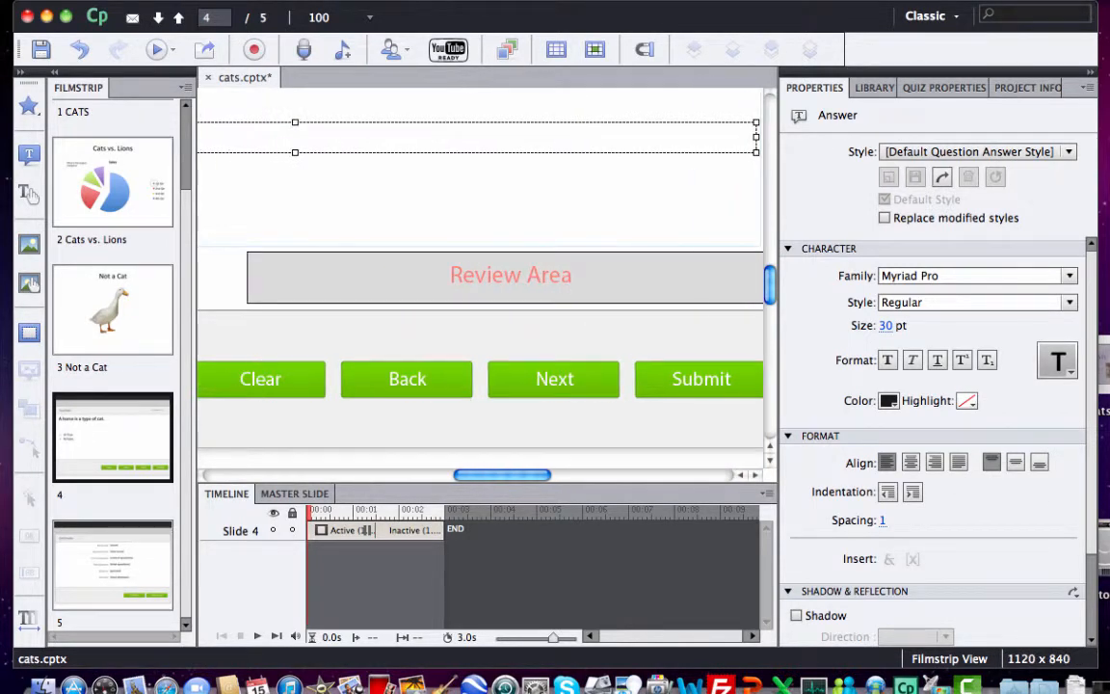
pyautogui.click(260, 379)
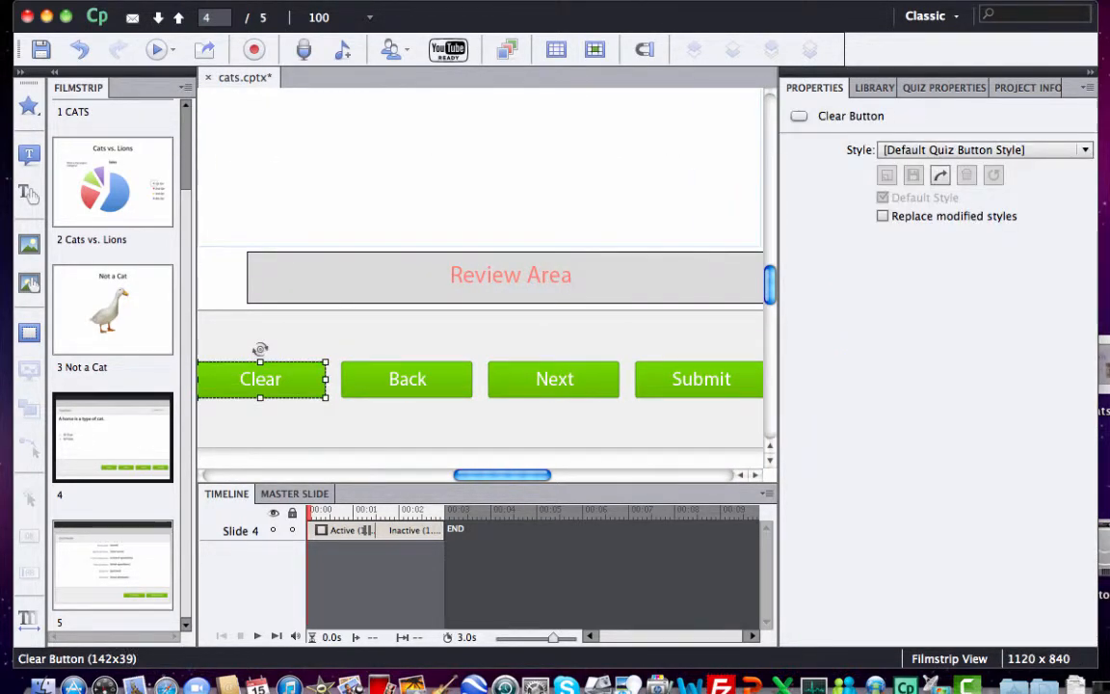
pyautogui.click(701, 379)
pyautogui.click(112, 566)
pyautogui.scroll(5, 393, 369)
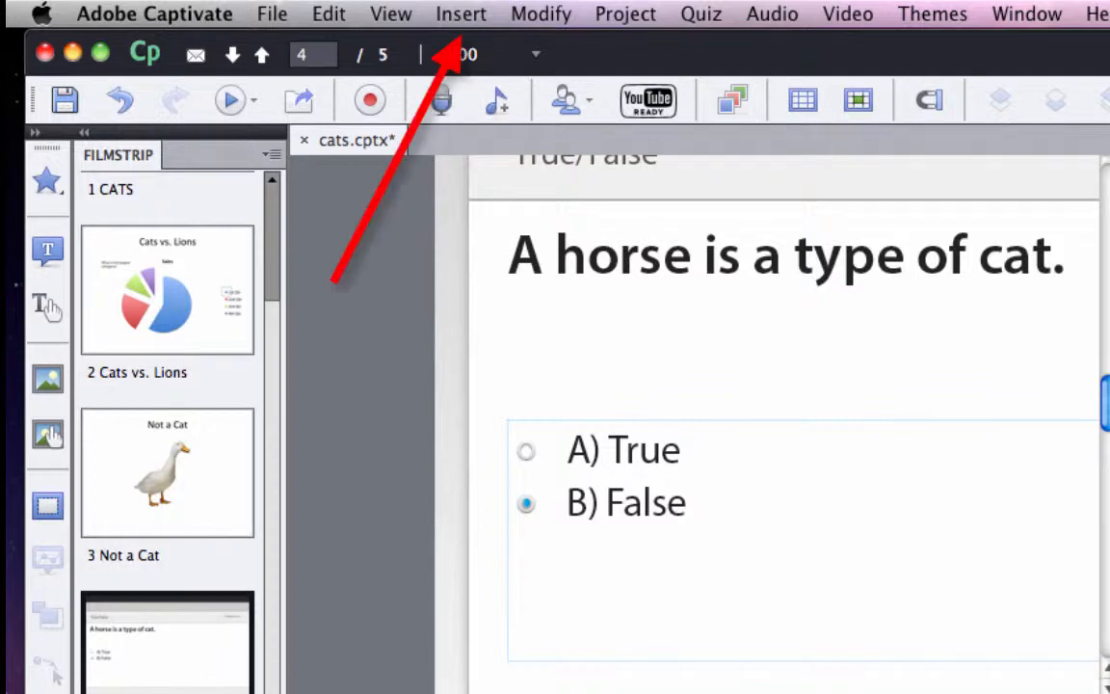
# Step: Insert one graded Multiple Choice question slide after the True/False slide
pyautogui.click(460, 14)
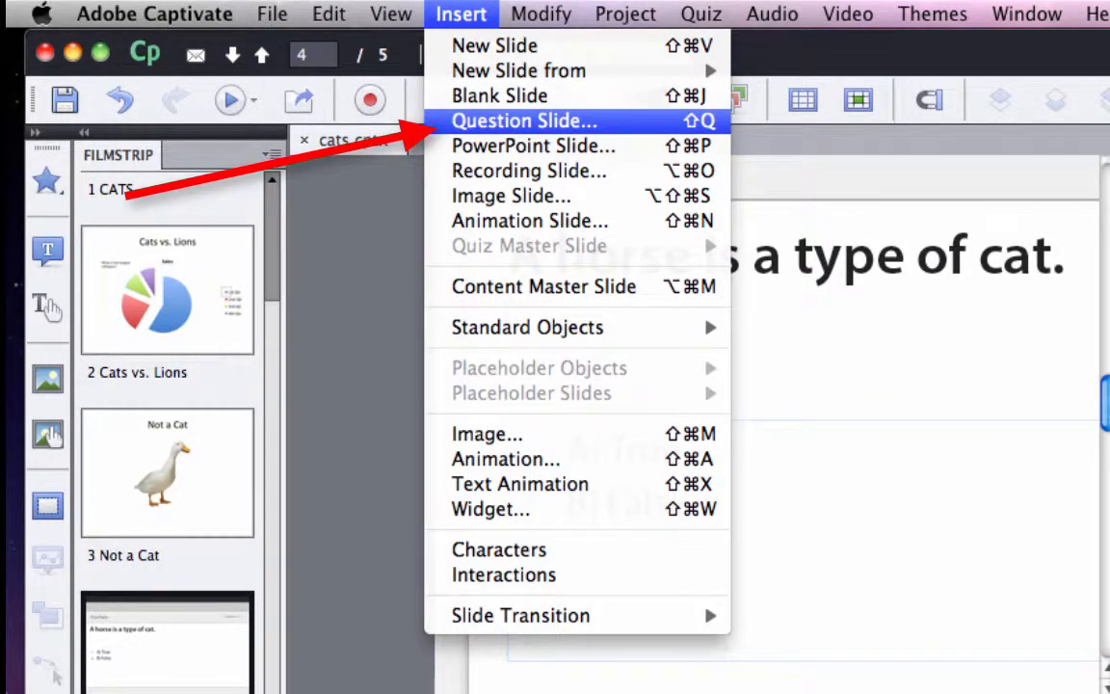
pyautogui.click(525, 121)
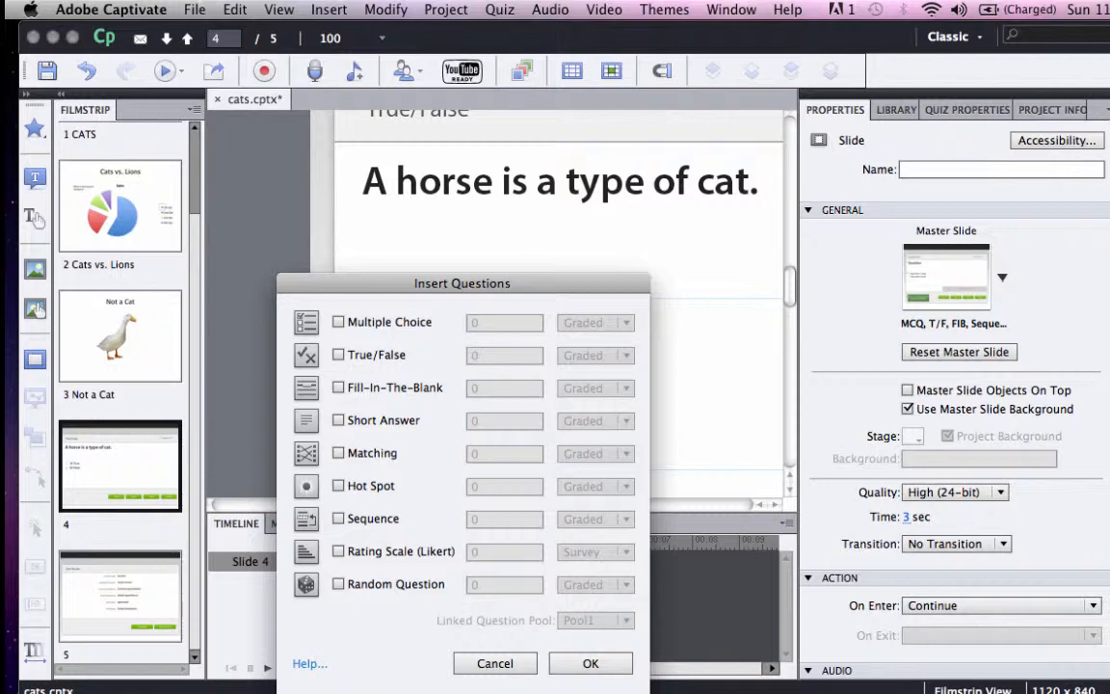
pyautogui.click(338, 321)
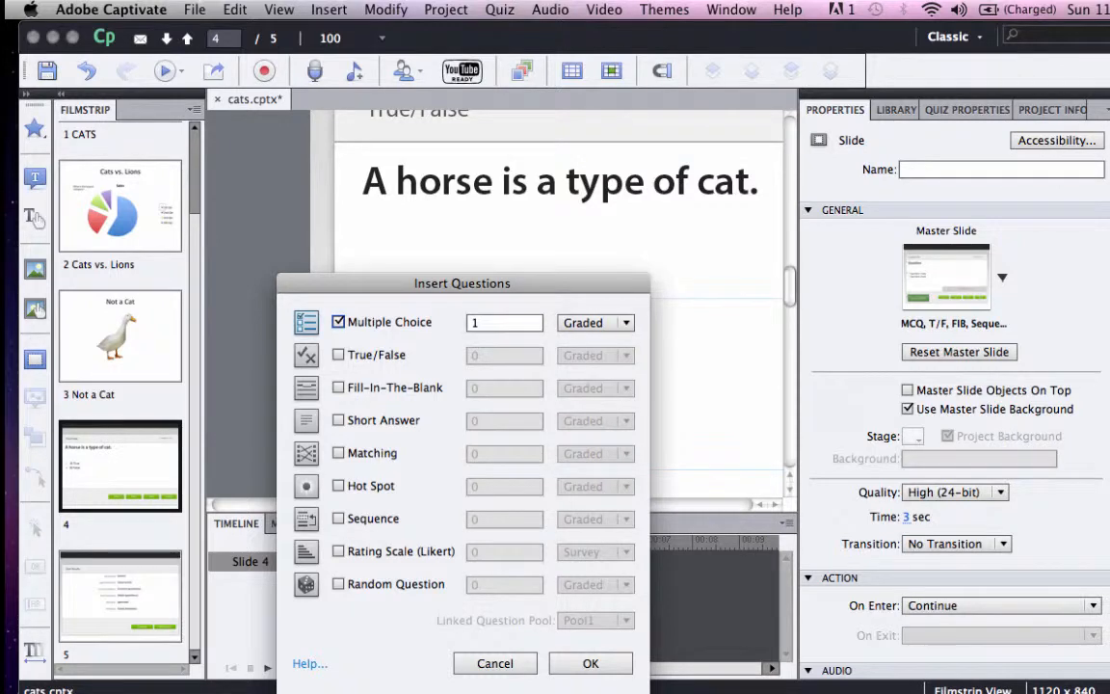
pyautogui.click(590, 662)
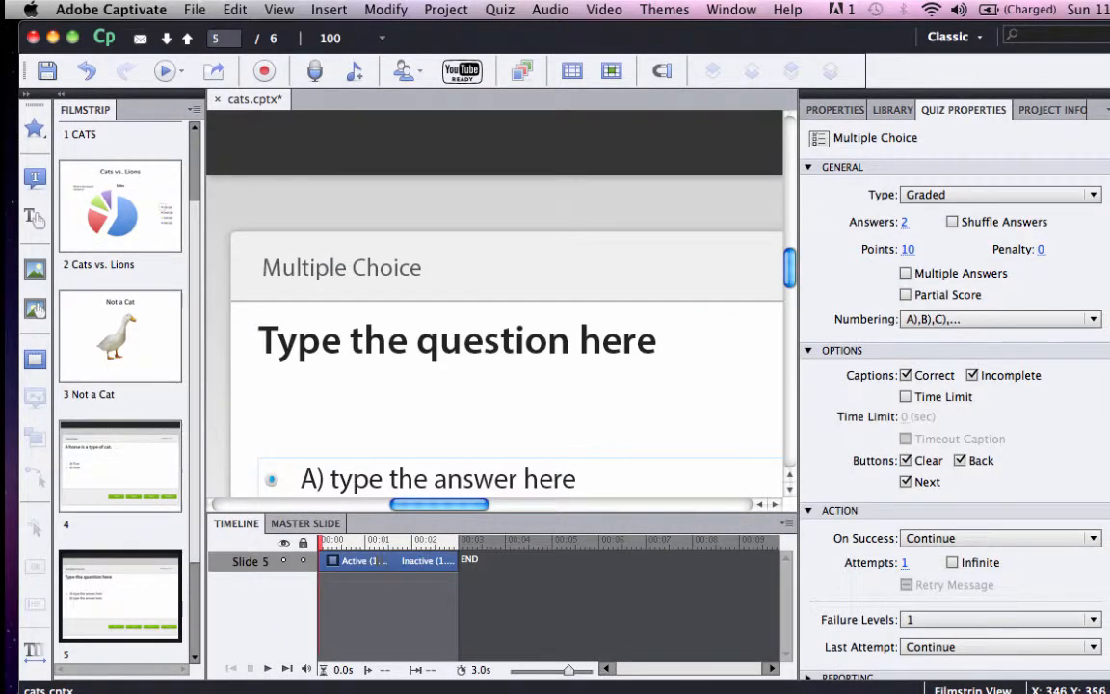
# Step: Clear the multiple choice slide's question placeholder to enter a new question
pyautogui.doubleClick(457, 341)
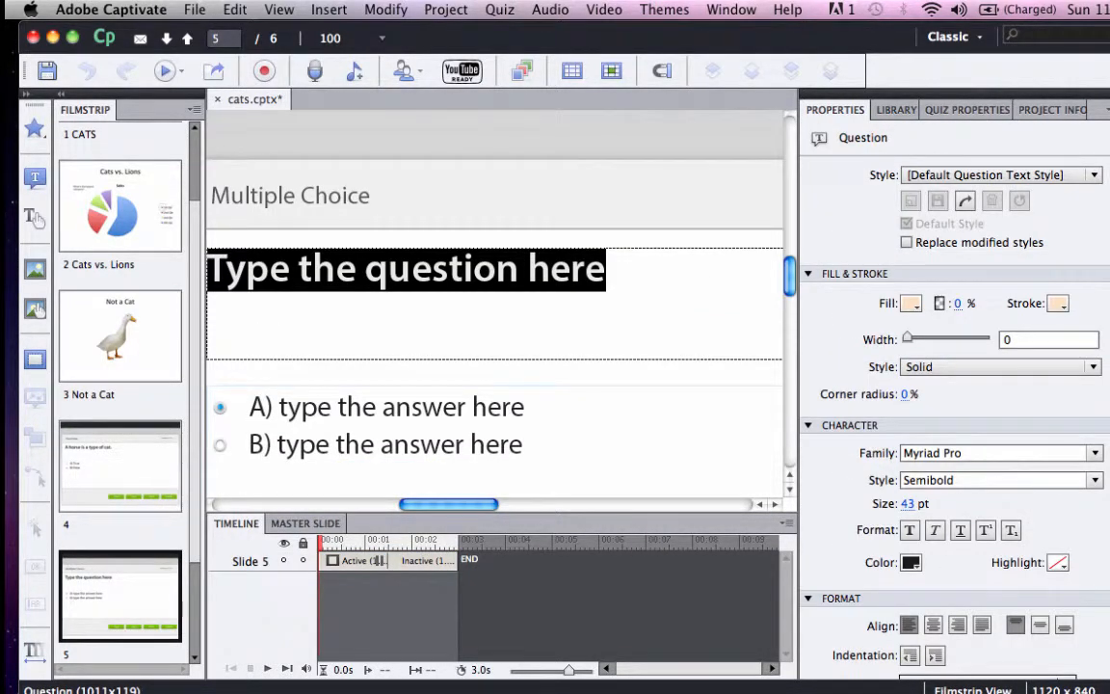
pyautogui.write('A')
pyautogui.press('BackSpace')
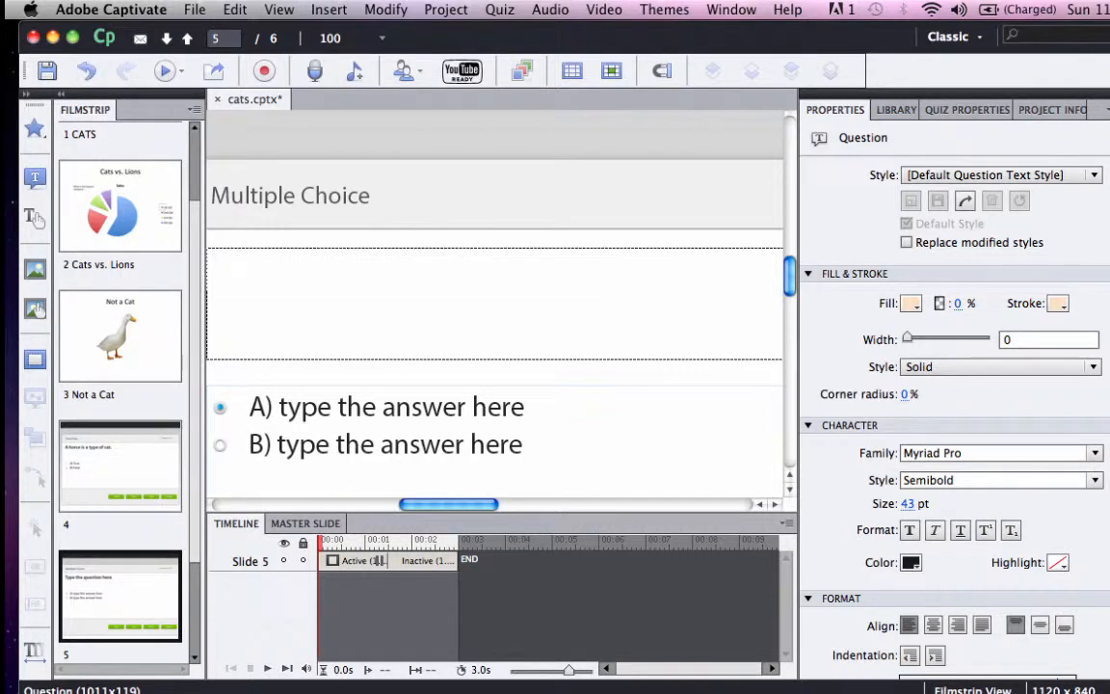